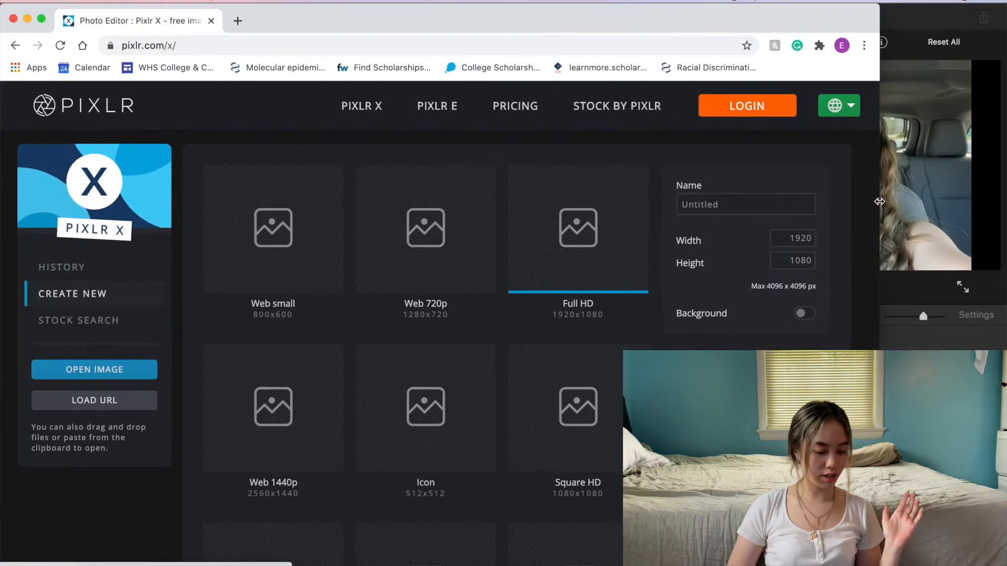
- Create a blank 1920 x 1080 canvas without a background and add the text "hey guys"
left_click(873, 345)
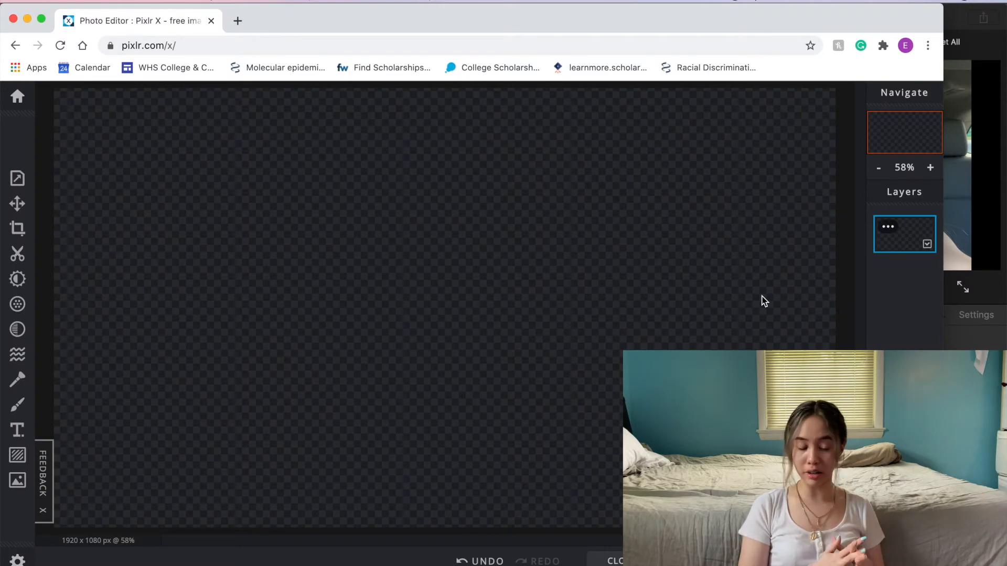
left_click(17, 430)
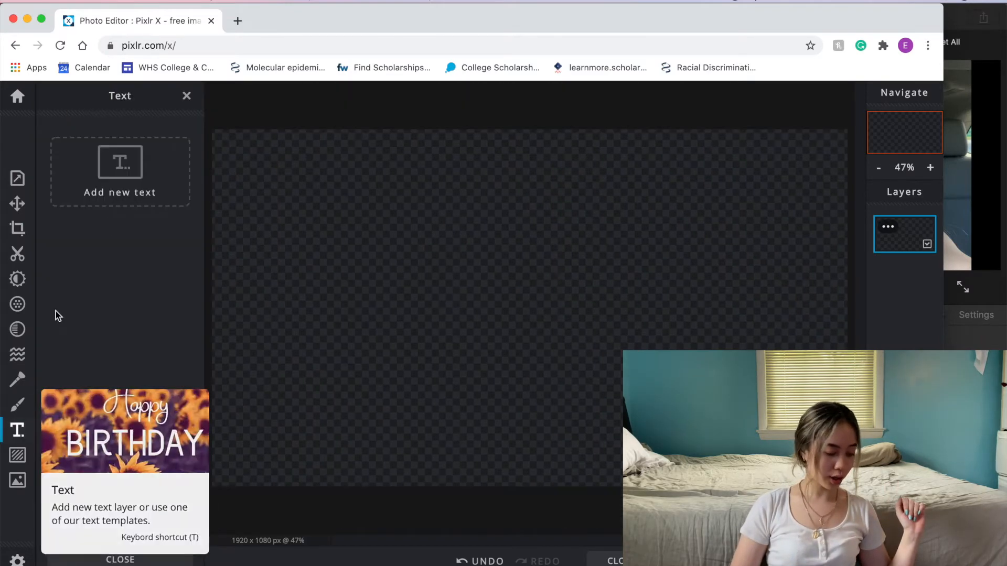
left_click(145, 189)
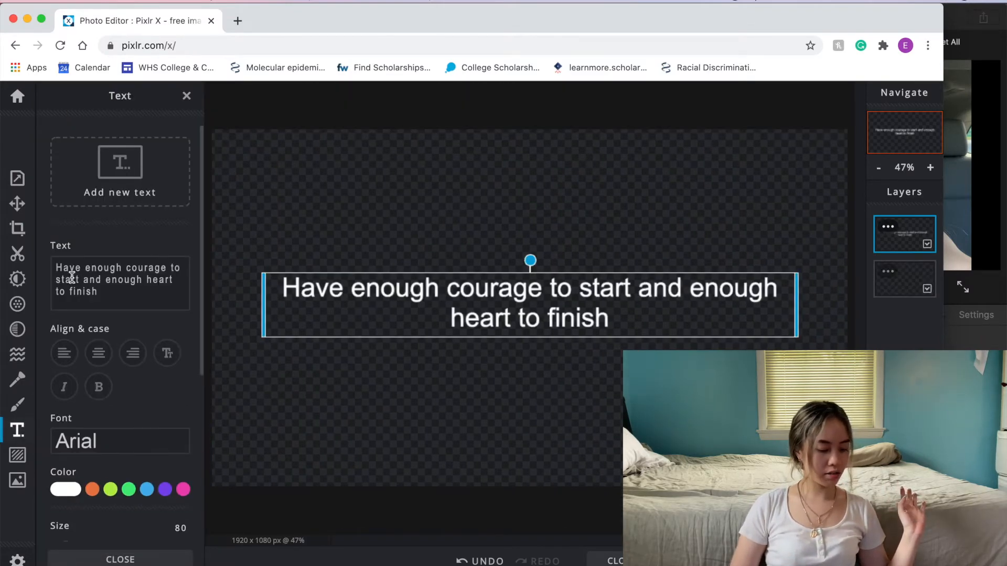
left_click_drag(109, 299, 22, 257)
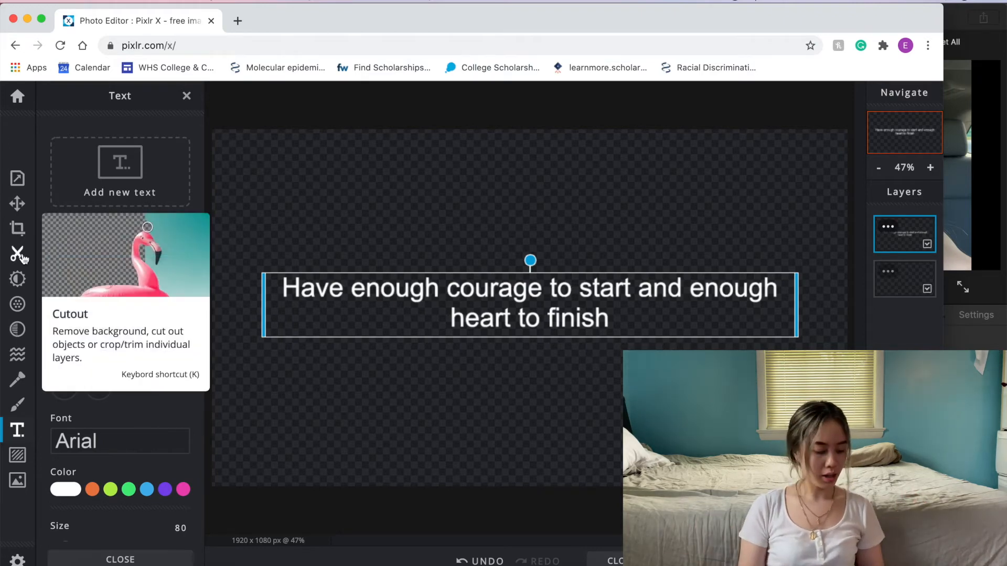
key("BackSpace")
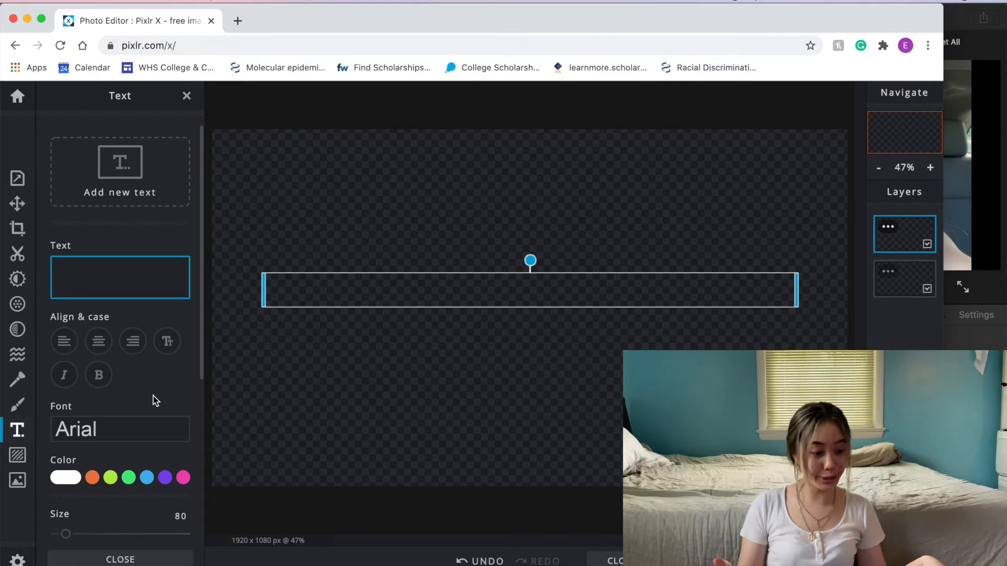
type("hey guys")
- Move the "hey guys" text to the lower-left area of the canvas and deselect it
left_click(573, 344)
left_click_drag(582, 292, 458, 450)
left_click(551, 384)
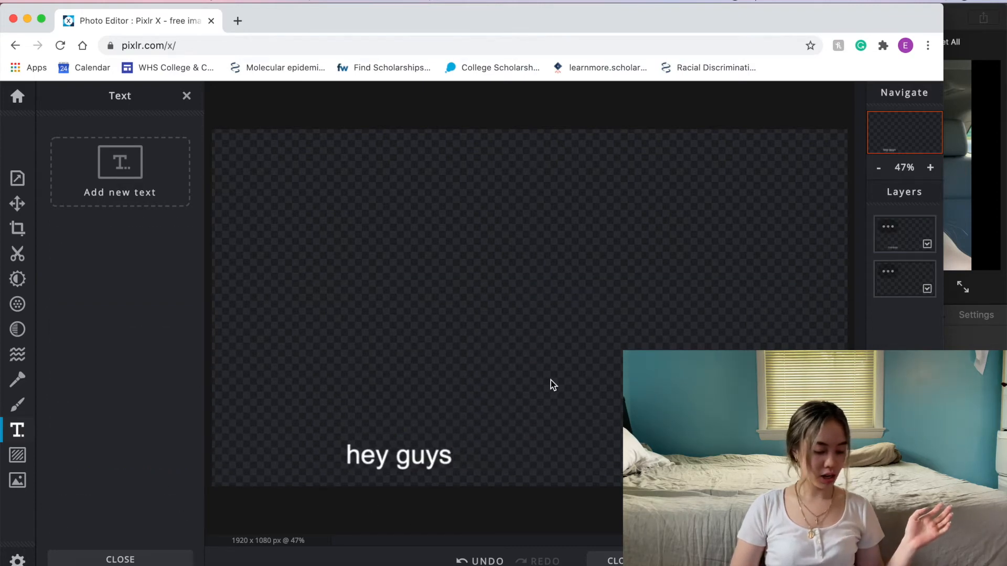
- Save the "hey guys" image as a PNG and place the downloaded file above the car clip in the iMovie timeline
key("super+s")
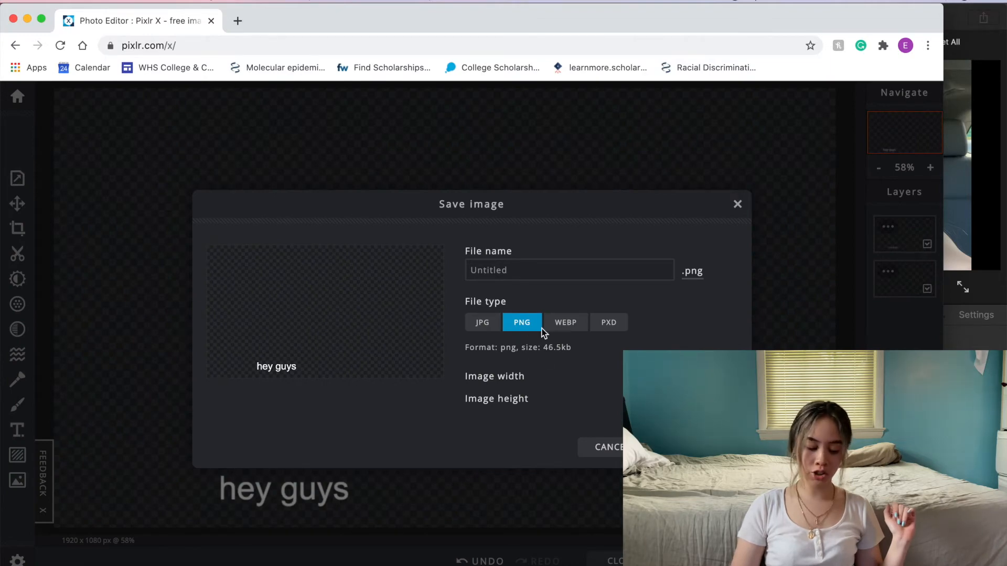
left_click(696, 448)
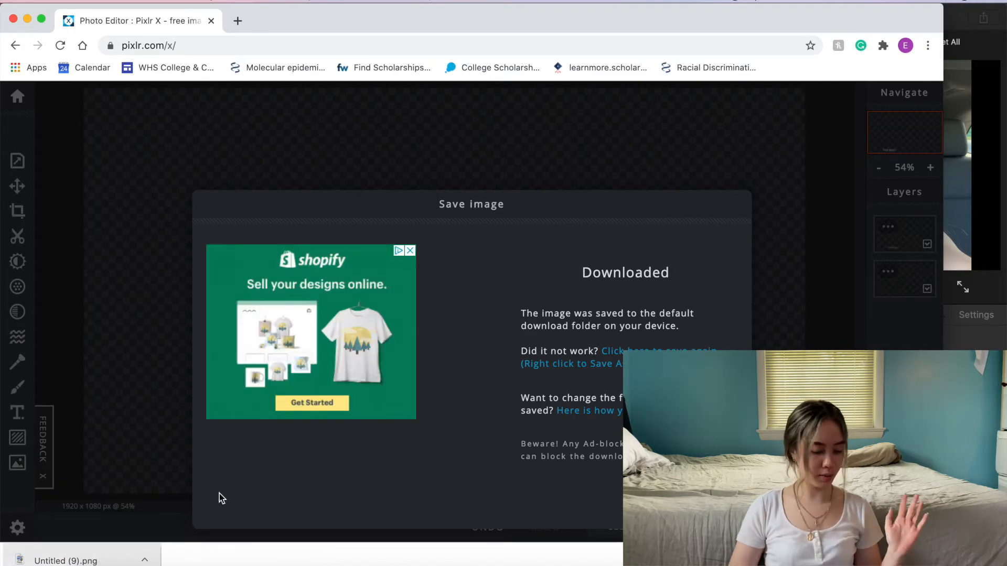
left_click_drag(943, 258, 570, 258)
left_click_drag(37, 550, 650, 341)
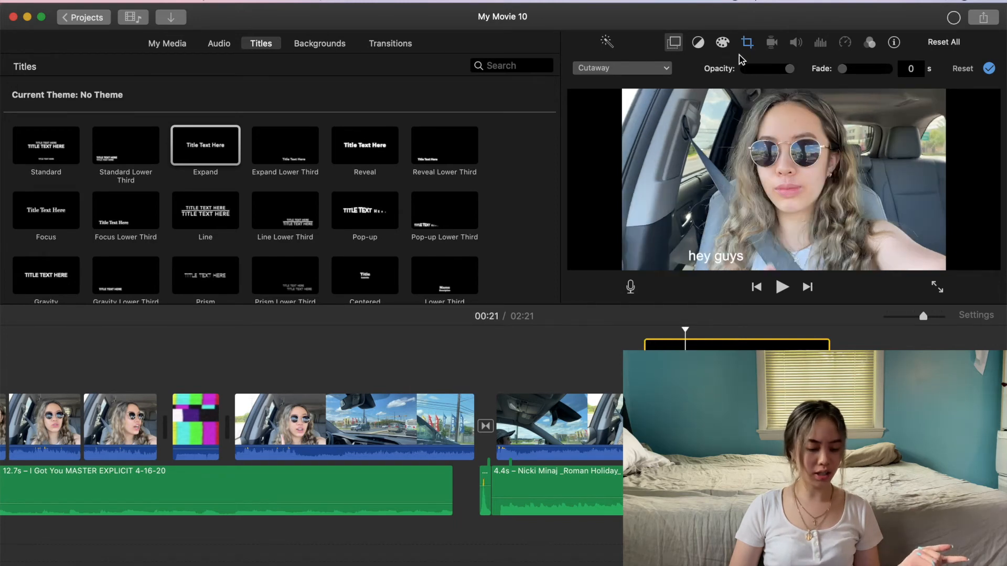
- Set the "hey guys" overlay's crop style to Fit and shorten the overlay to end where playback stops
left_click(747, 44)
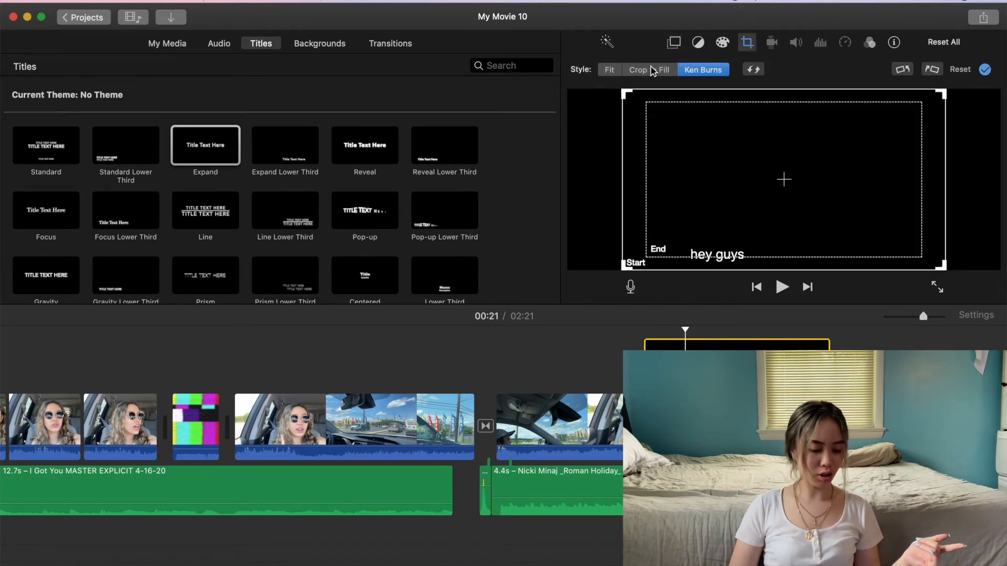
left_click(610, 70)
left_click(619, 342)
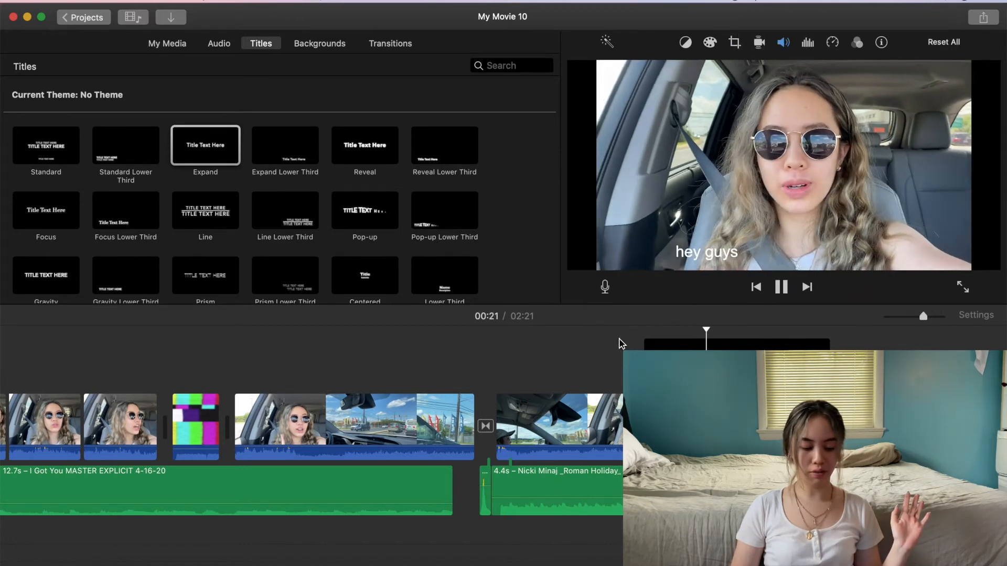
key("space")
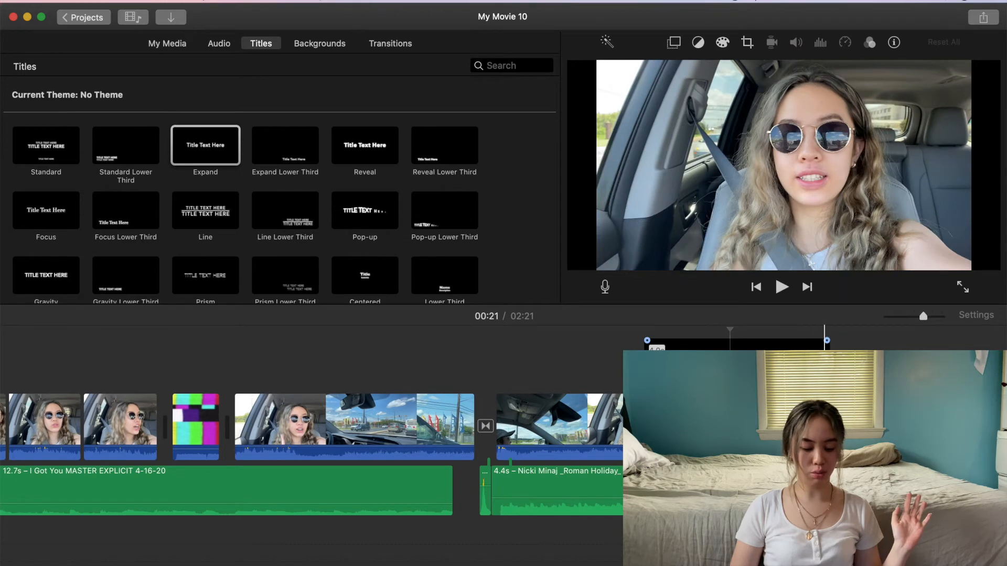
left_click_drag(826, 340, 728, 340)
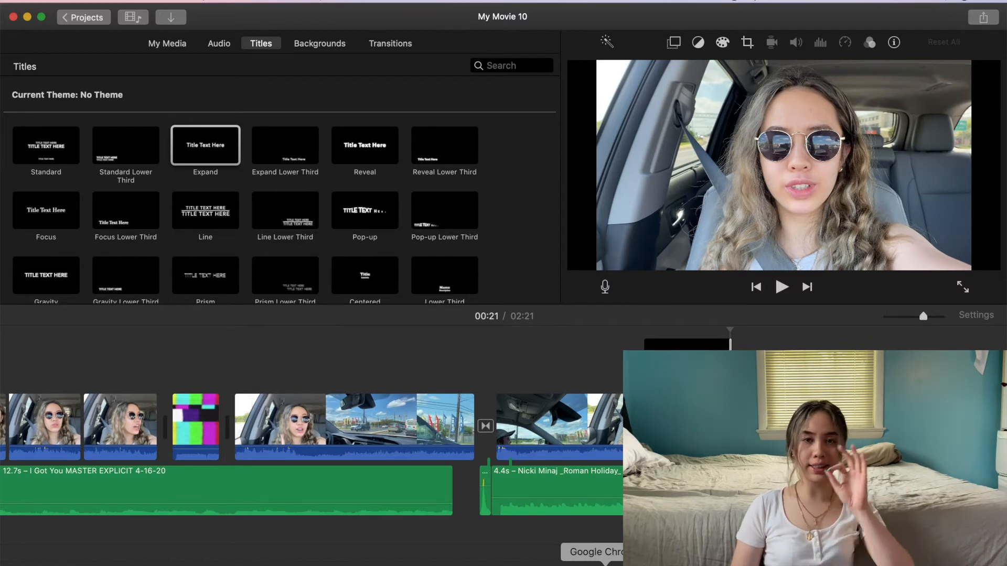
- Switch to Chrome and search Google in a new tab for "cloud png" images
left_click(605, 565)
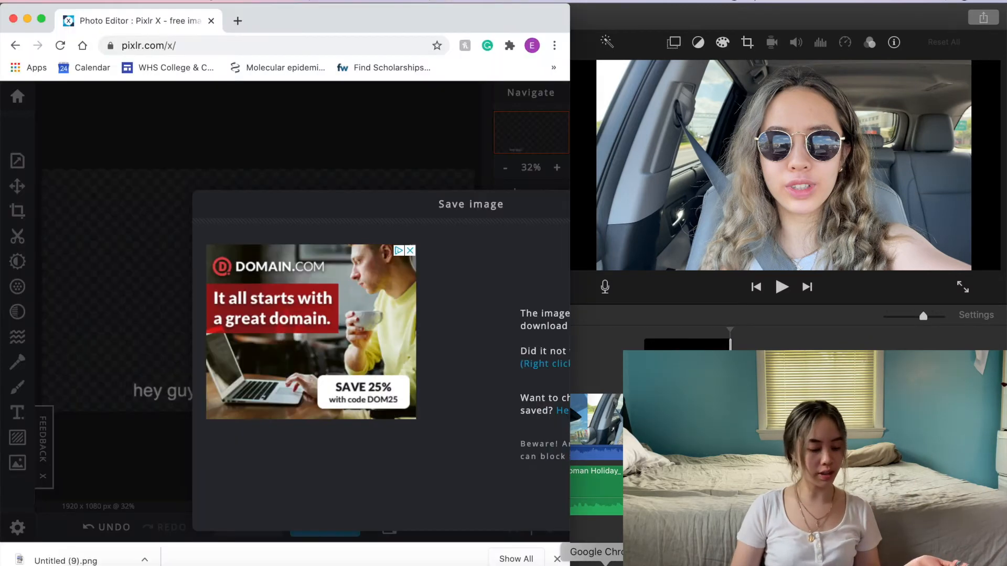
left_click(238, 21)
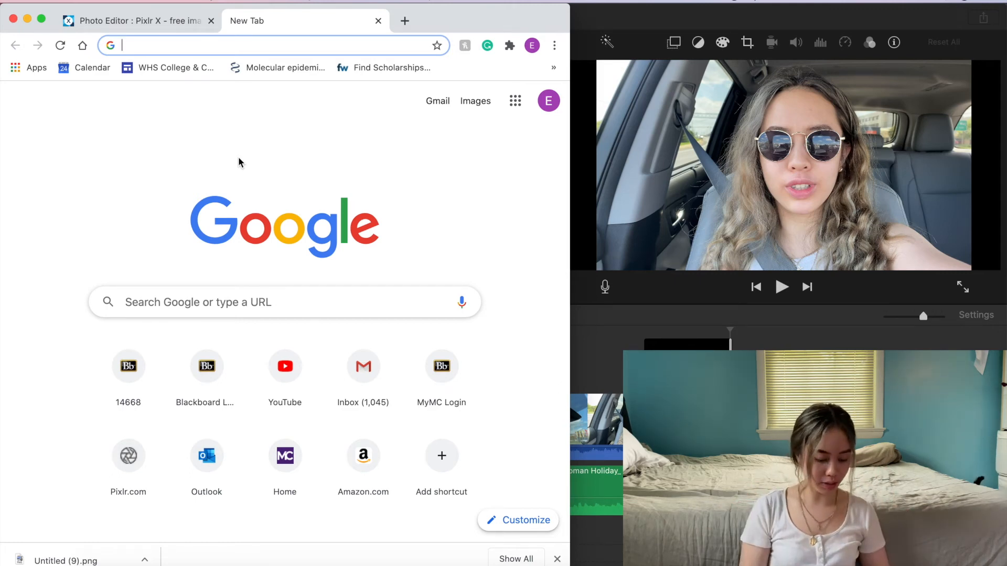
type("cloud png")
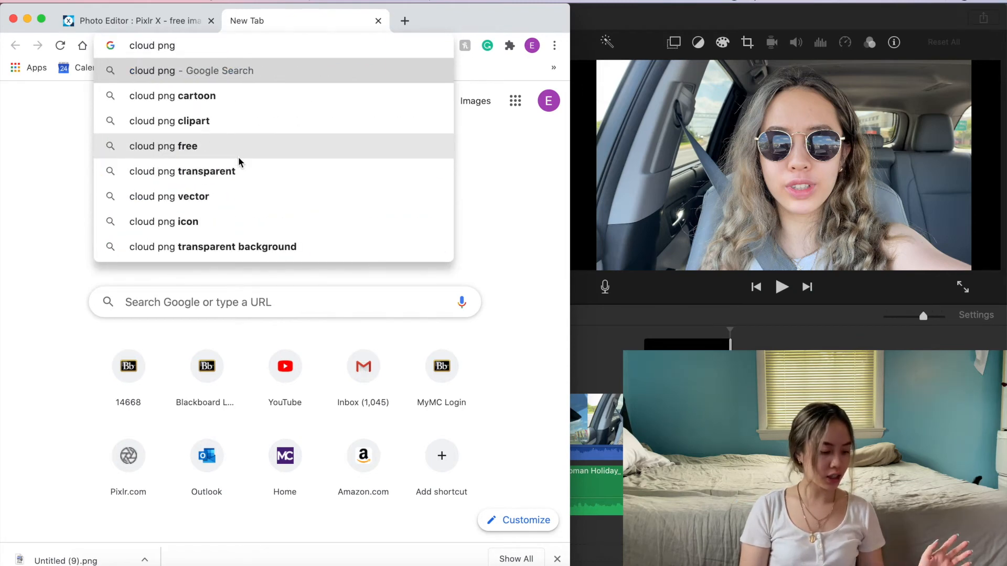
key("Return")
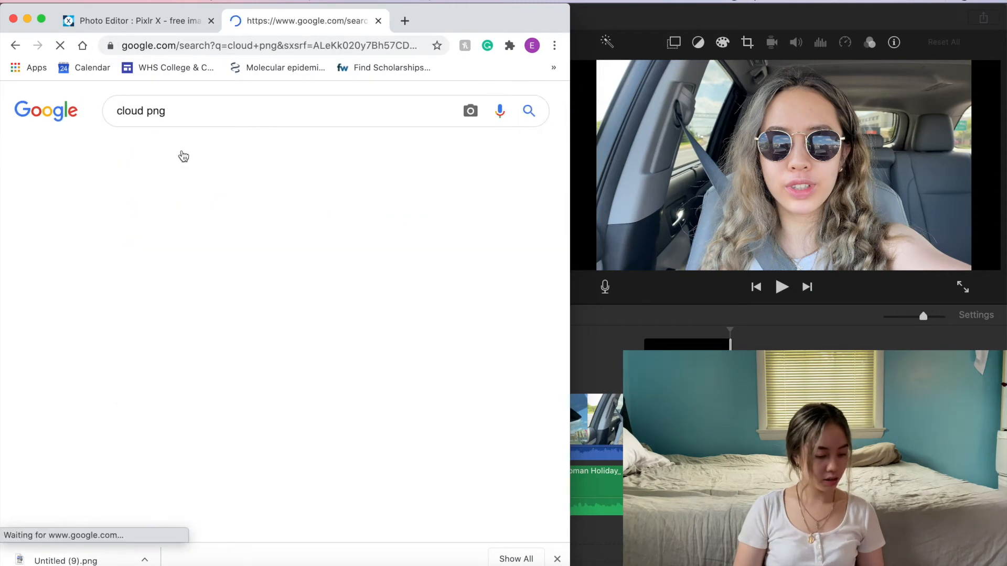
scroll(227, 190, "down", 2)
scroll(230, 193, "down", 6)
scroll(231, 192, "up", 8)
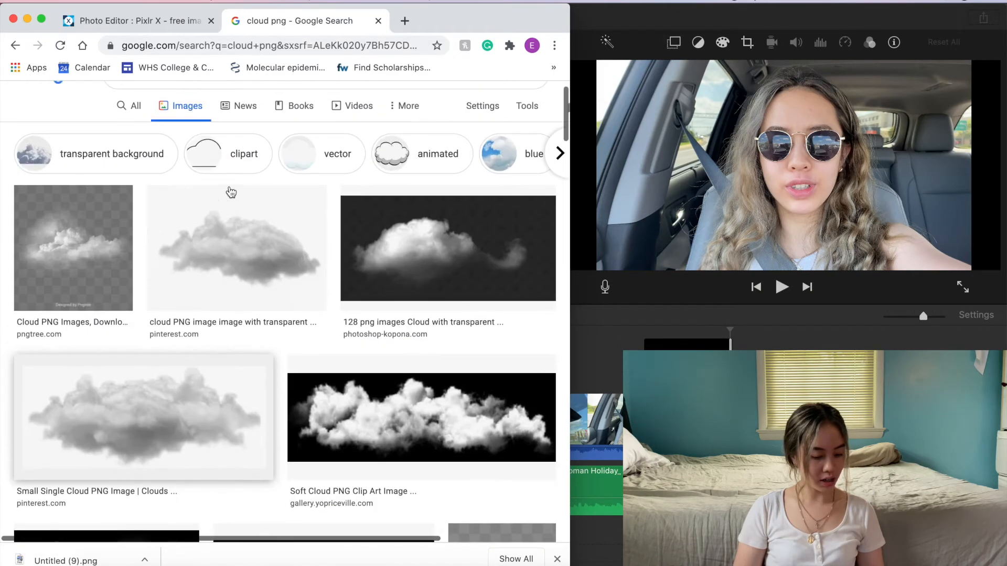
- Compare the previews of the Pinterest cloud and the Pngtree cloud to examine their transparent backgrounds
left_click(232, 261)
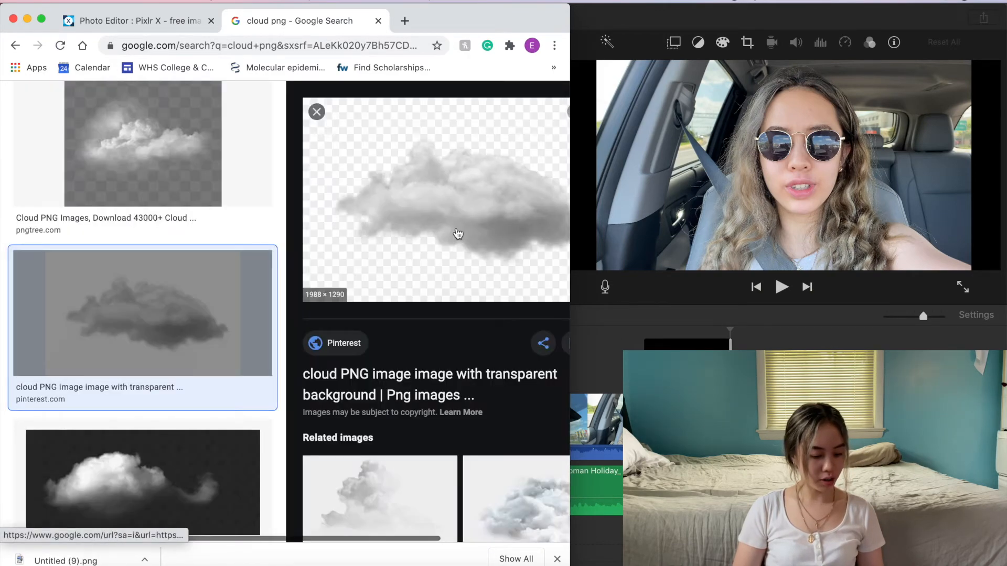
scroll(459, 235, "right", 2)
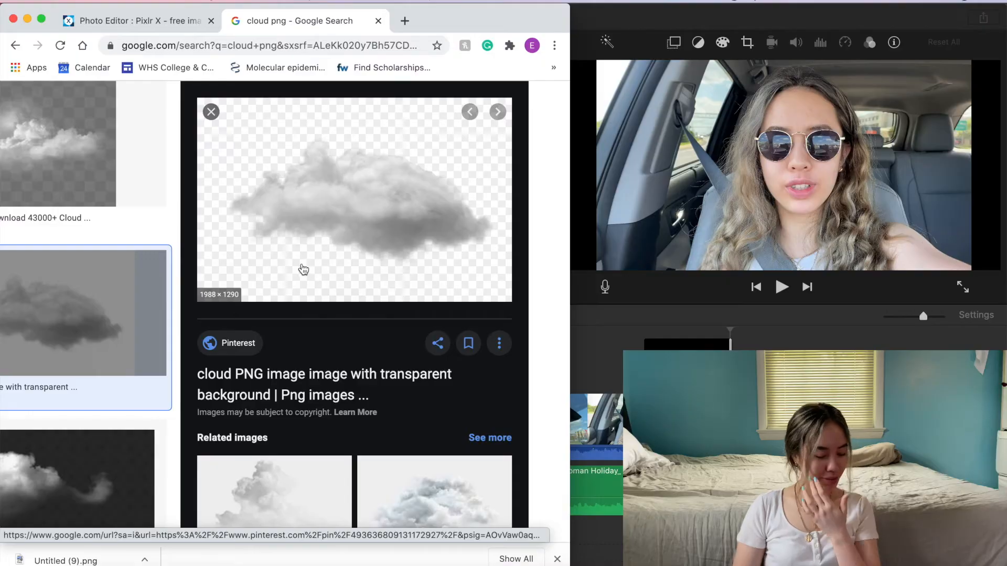
scroll(303, 265, "left", 2)
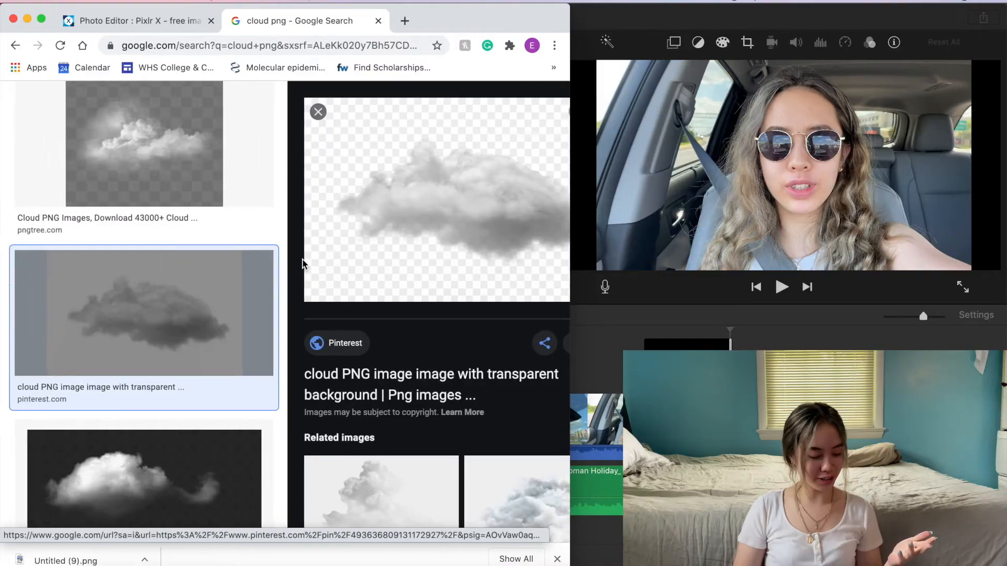
left_click(190, 199)
scroll(410, 242, "right", 2)
scroll(410, 241, "right", 1)
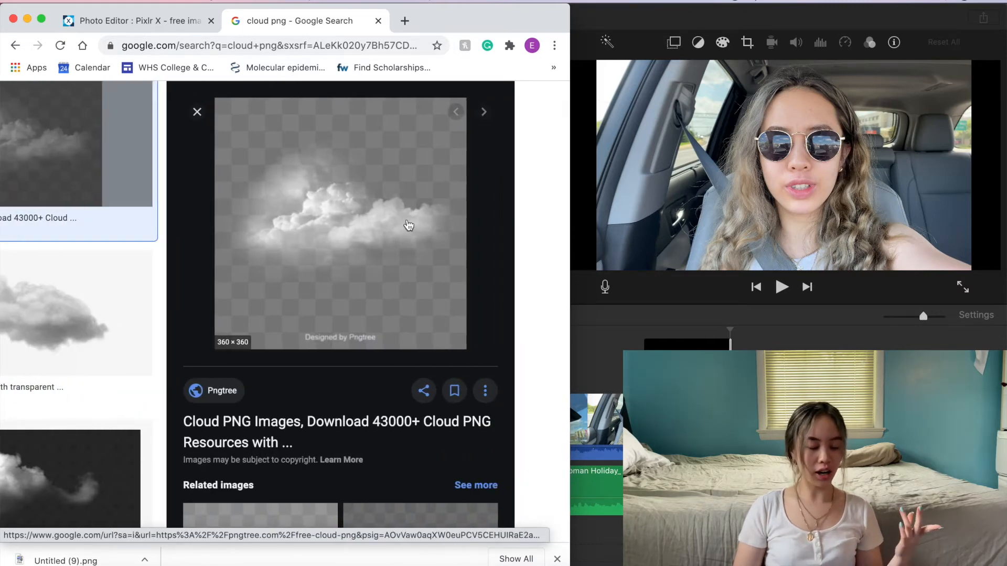
scroll(349, 222, "left", 2)
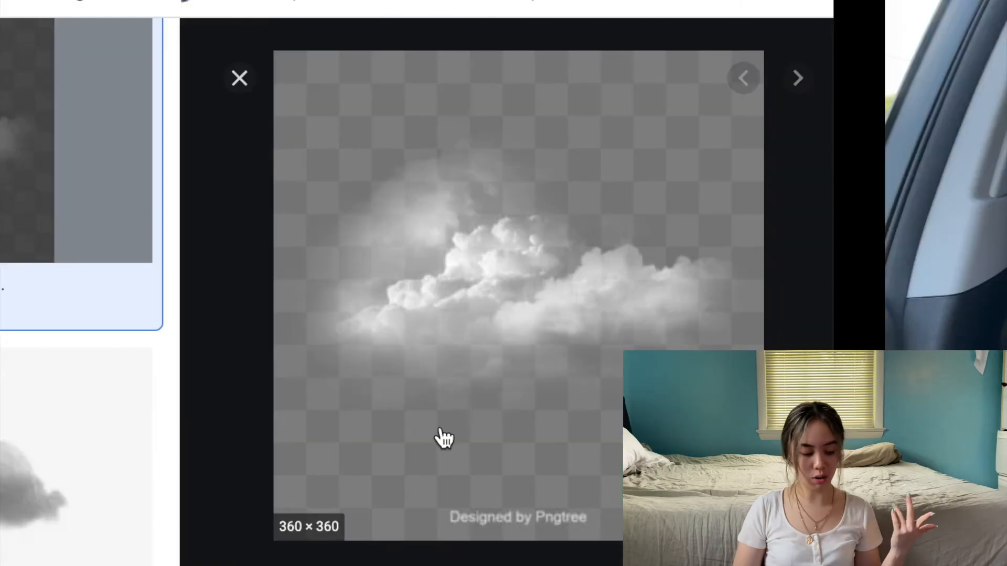
scroll(205, 277, "left", 2)
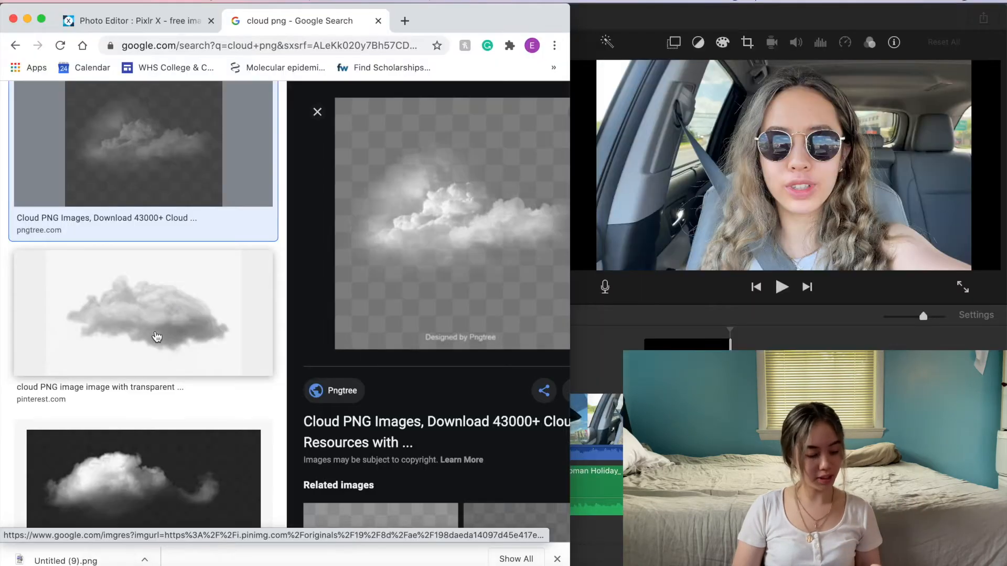
- Download the 1988 × 1290 Pinterest cloud image with the transparent background
left_click(156, 337)
scroll(362, 238, "right", 4)
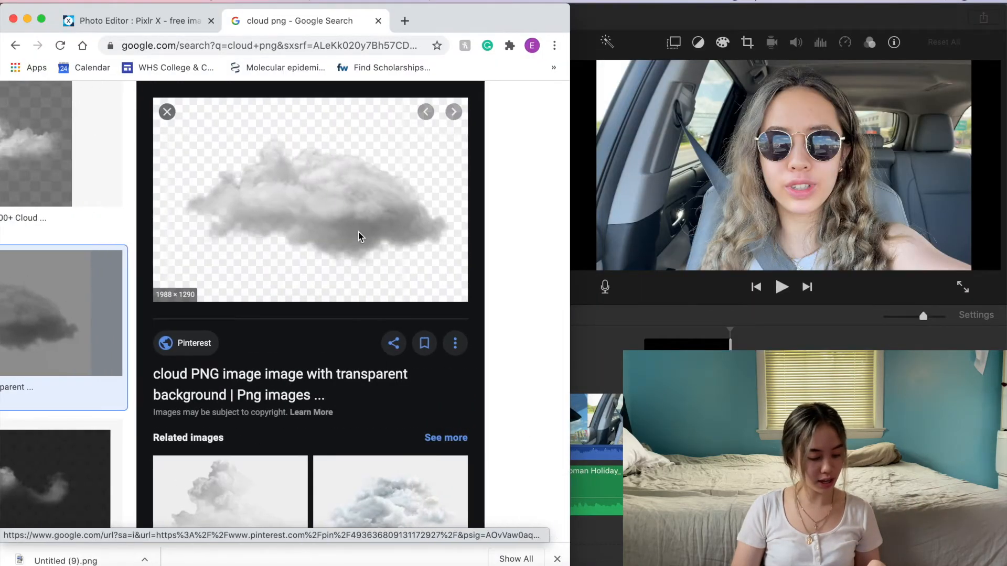
right_click(359, 236)
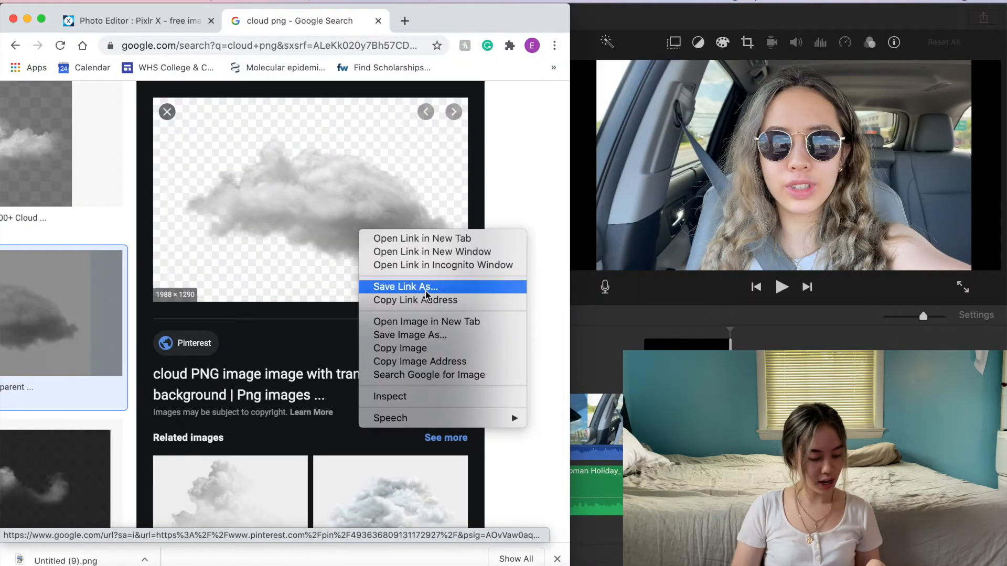
left_click(441, 337)
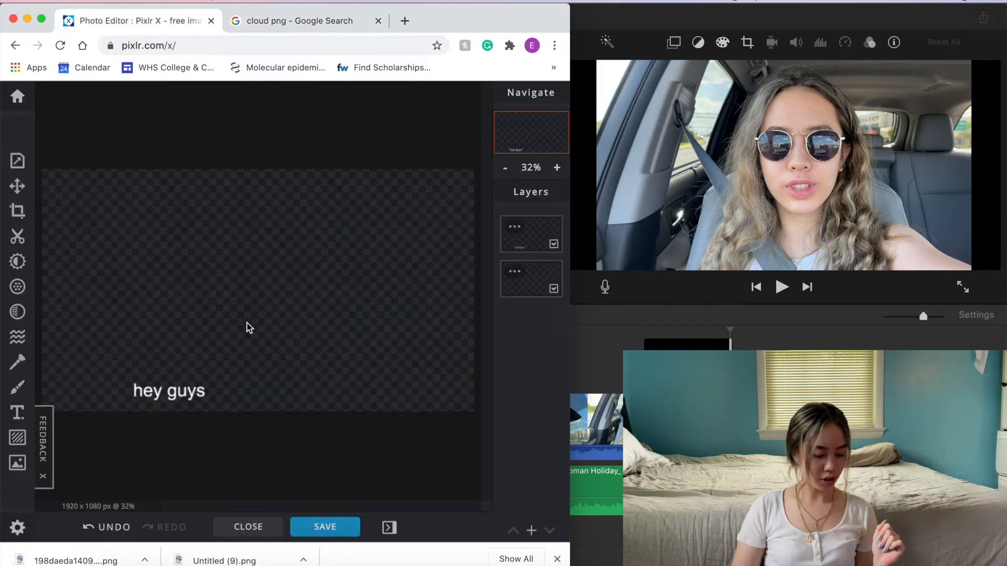
- Open the downloaded cloud PNG in Pixlr as a new 1988 x 1290 document
scroll(216, 334, "down", 2)
scroll(215, 333, "up", 3)
scroll(215, 331, "down", 3)
left_click_drag(58, 557, 249, 287)
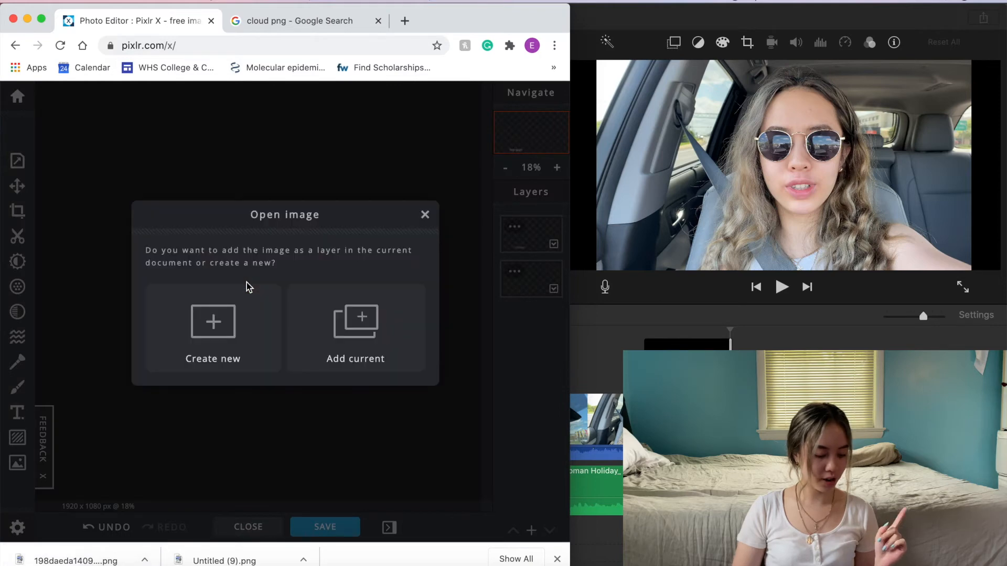
left_click(383, 316)
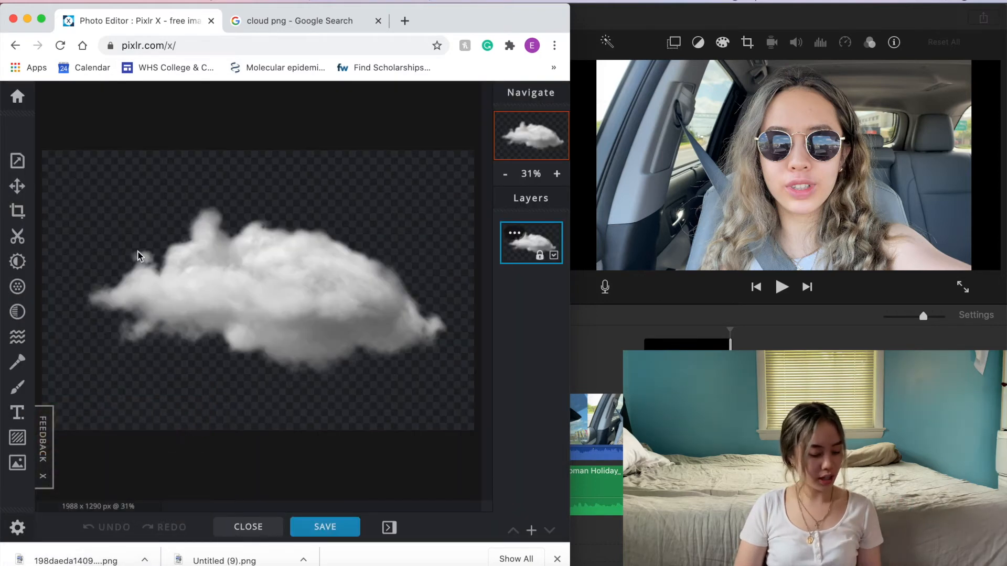
- Add a text layer over the cloud reading "i'm going to ikea", replacing the placeholder quote
left_click(16, 414)
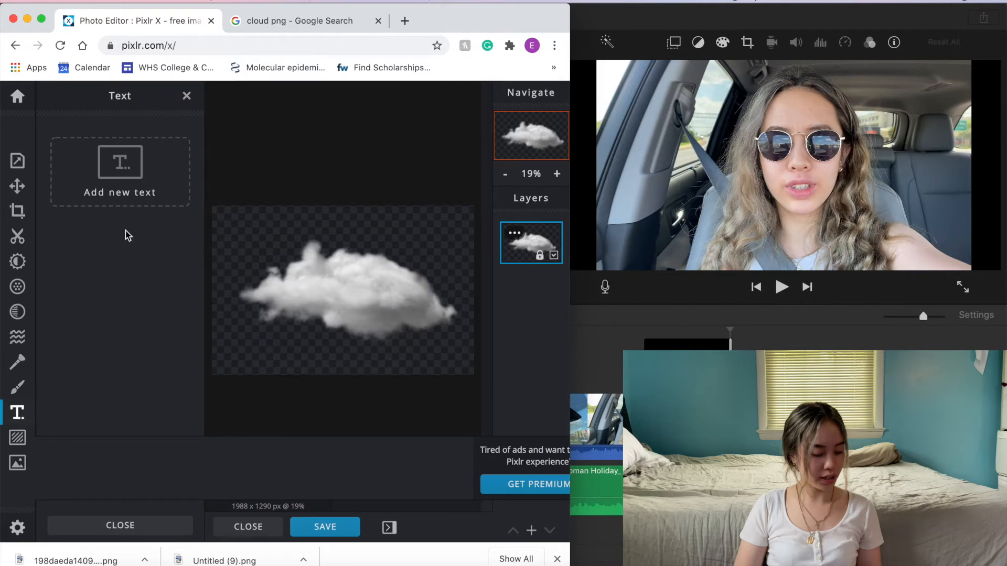
left_click(149, 181)
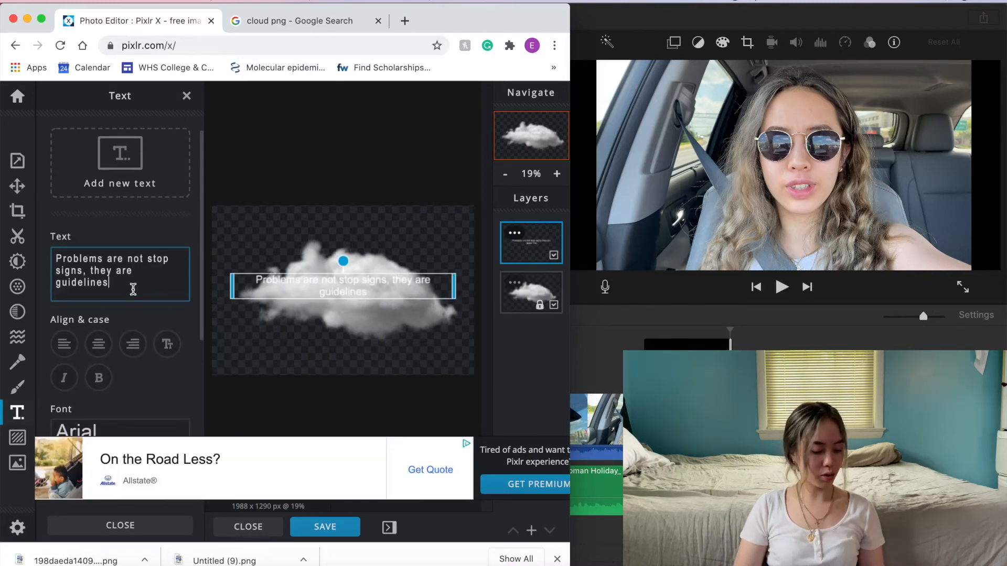
left_click_drag(133, 289, 55, 258)
key("BackSpace")
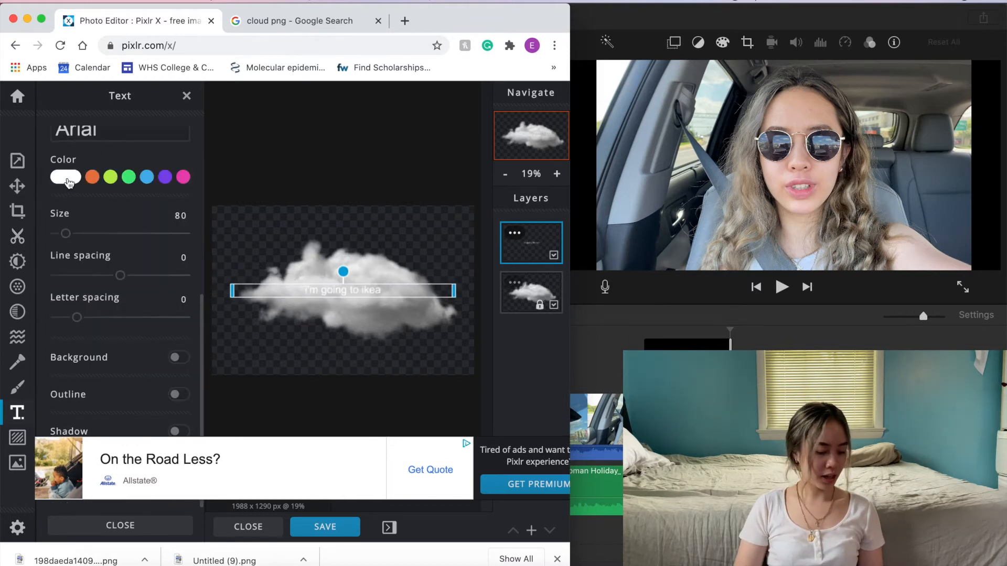
- Change the color of the "i'm going to ikea" text to black and deselect it
left_click(67, 179)
mouse_move(95, 216)
left_mouse_down()
mouse_move(89, 265)
mouse_move(81, 265)
left_mouse_up()
left_click(337, 400)
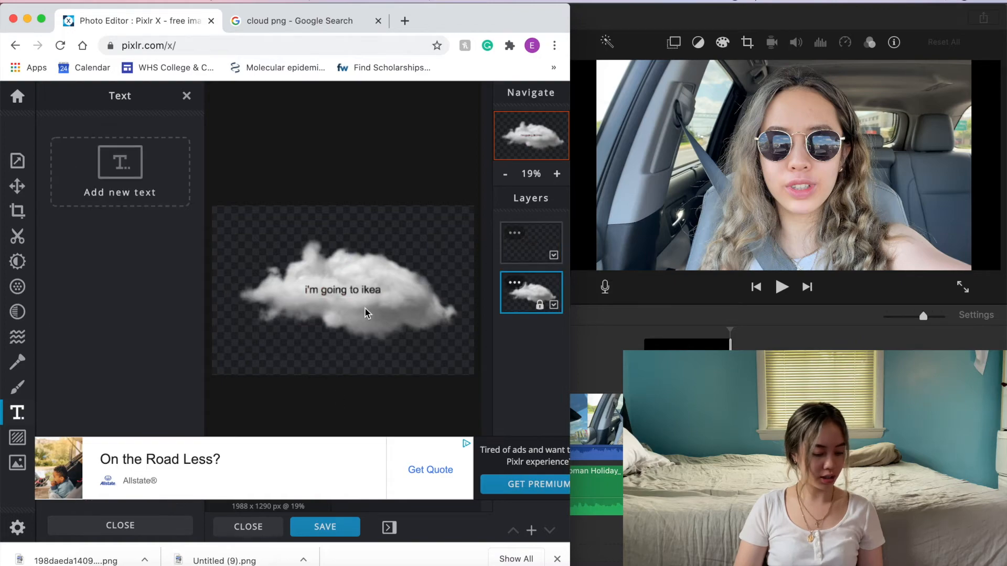
- Save the cloud image with its "i'm going to ikea" caption
left_click(325, 526)
left_click(489, 422)
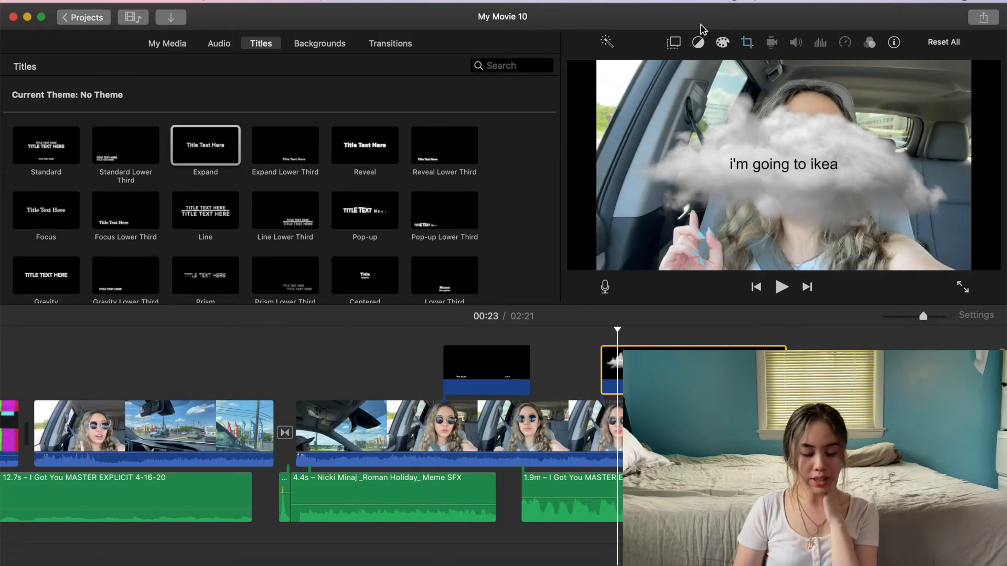
- Set the "i'm going to ikea" cloud overlay to Picture in Picture, enlarge it and place it in the frame's lower-left corner
left_click(675, 43)
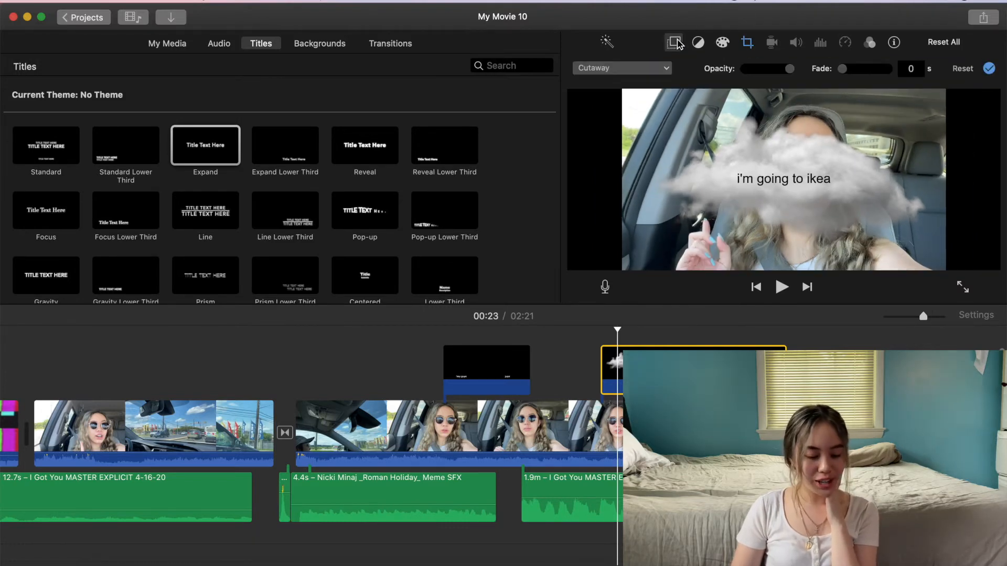
left_click(657, 71)
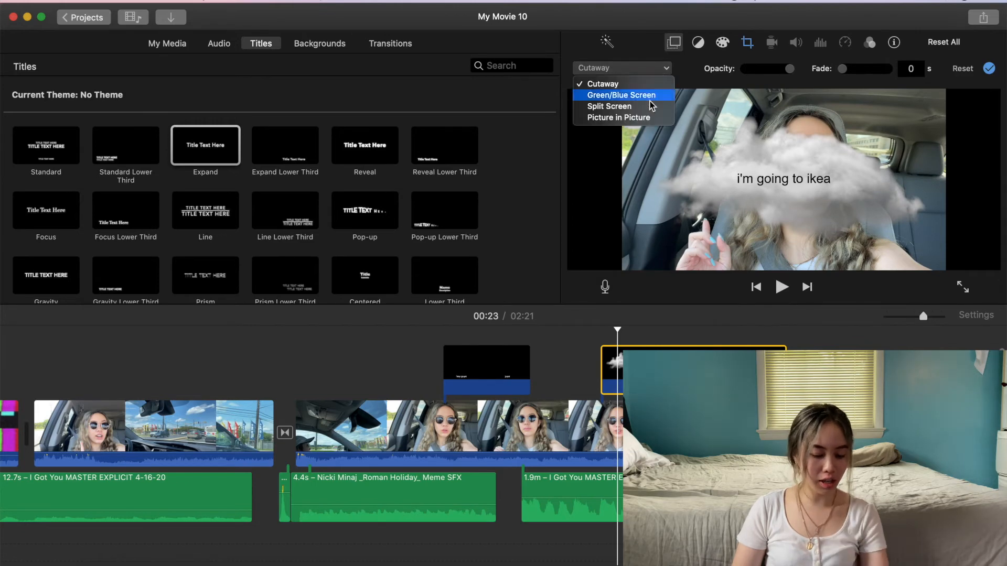
left_click(647, 114)
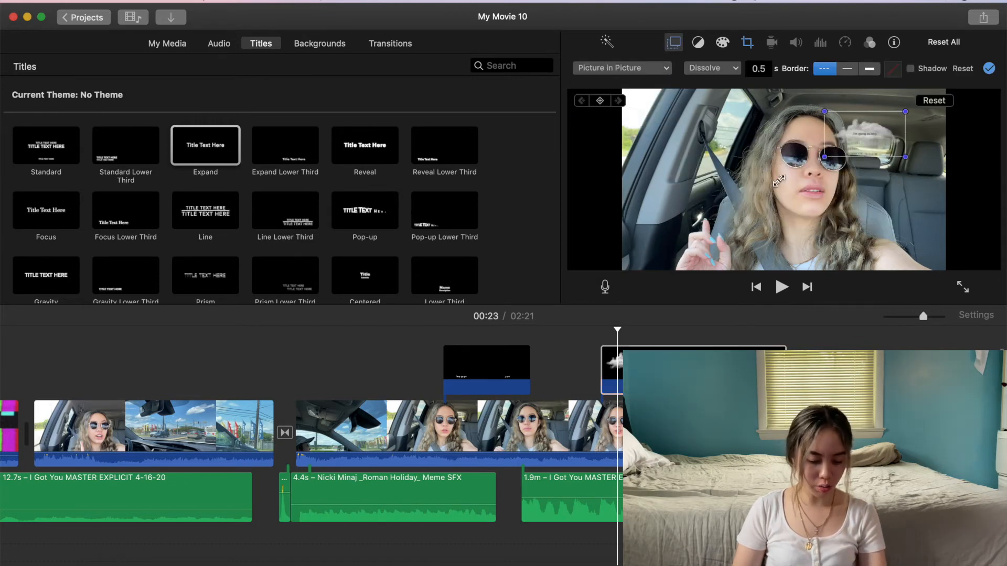
left_click_drag(791, 175, 761, 194)
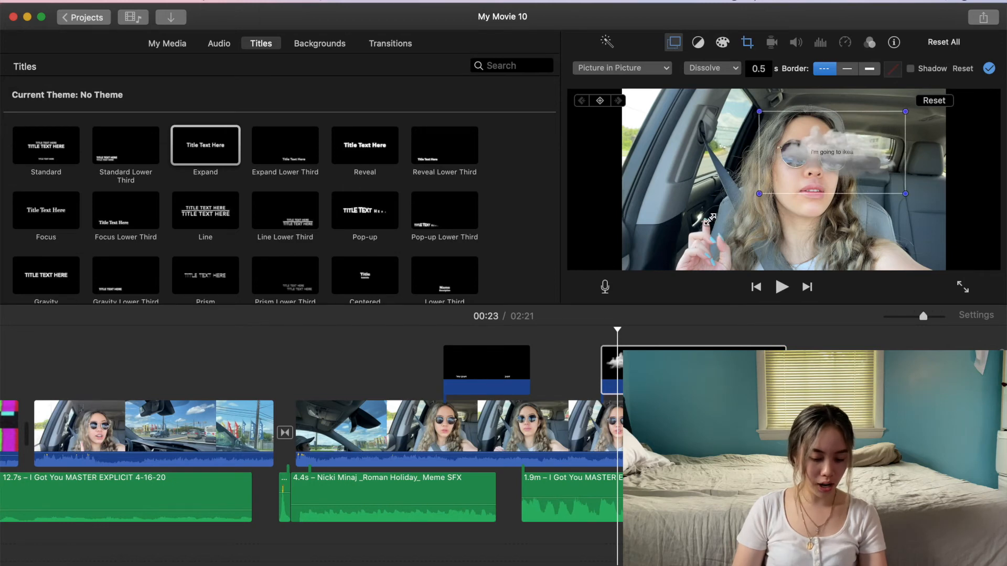
left_click_drag(829, 157, 686, 230)
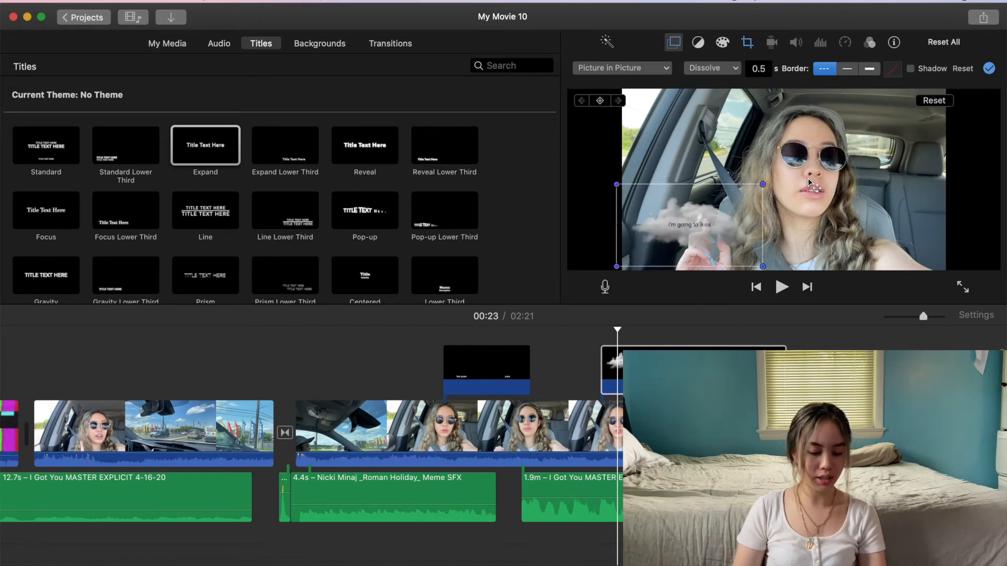
- Set the cloud overlay's Dissolve duration to 0 seconds and play the clip from just before the overlay
left_click(732, 70)
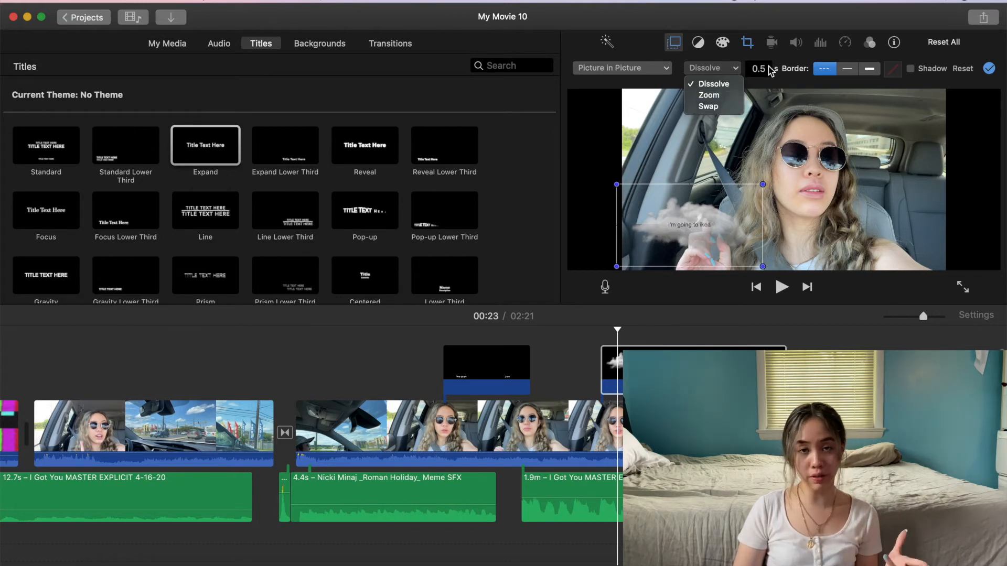
left_click(769, 72)
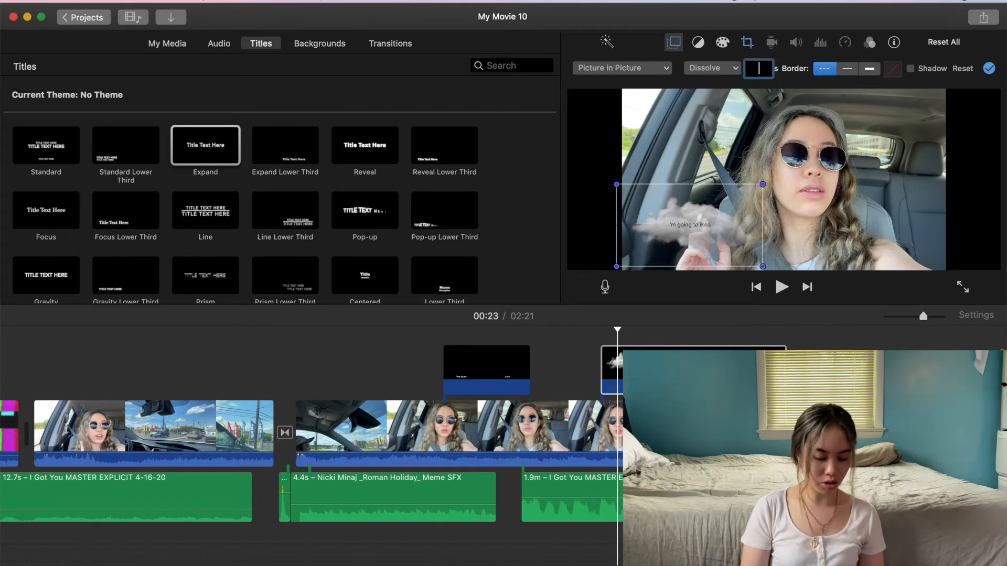
type("0")
key("Return")
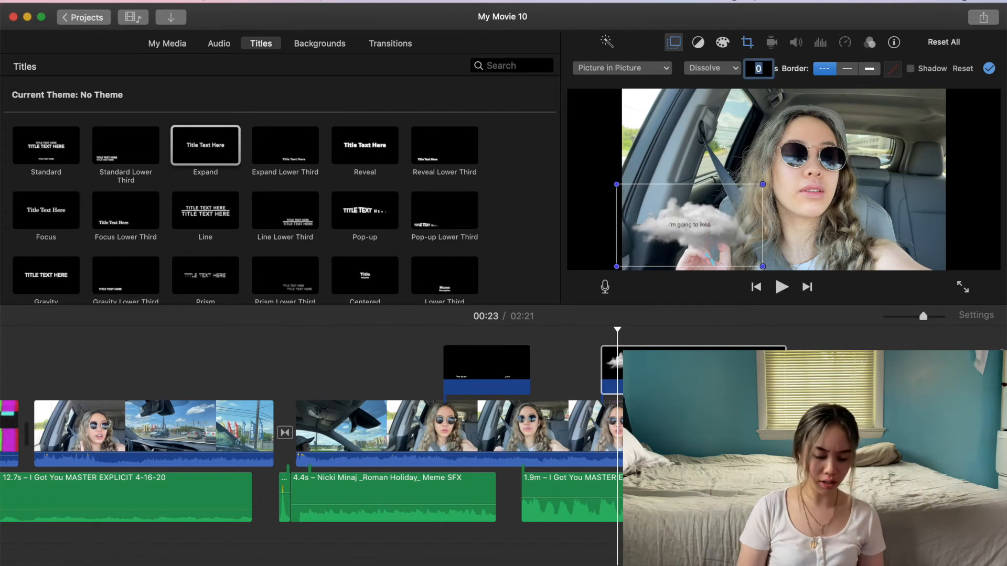
left_click(575, 379)
key("space")
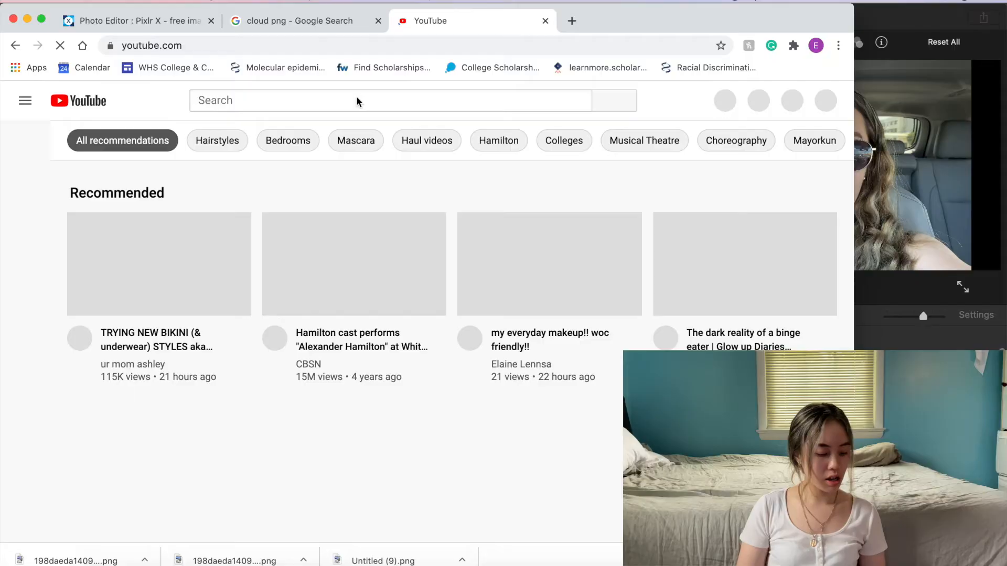
- Search YouTube in the browser for "vhs green screen overlay"
left_click(338, 100)
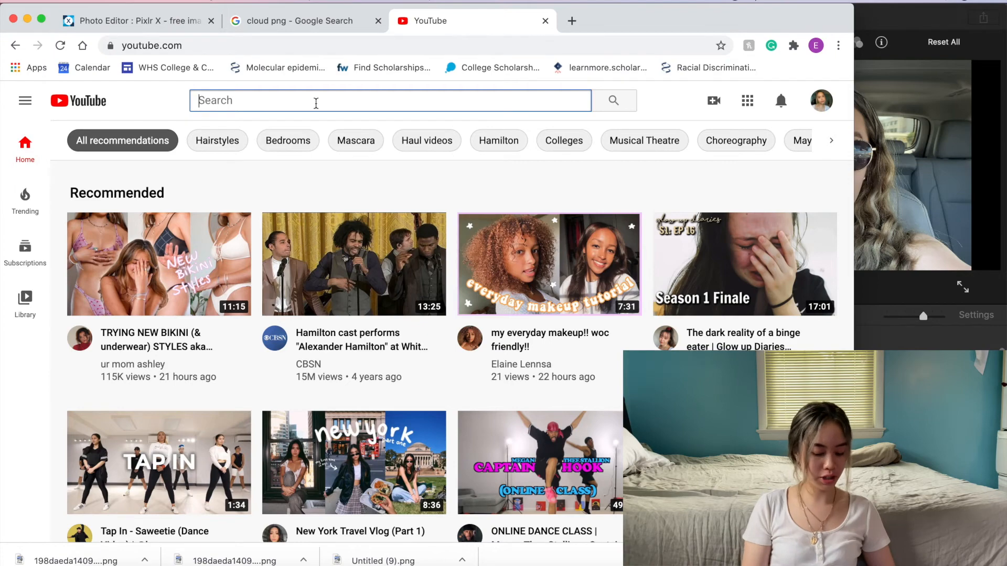
type("vhs ")
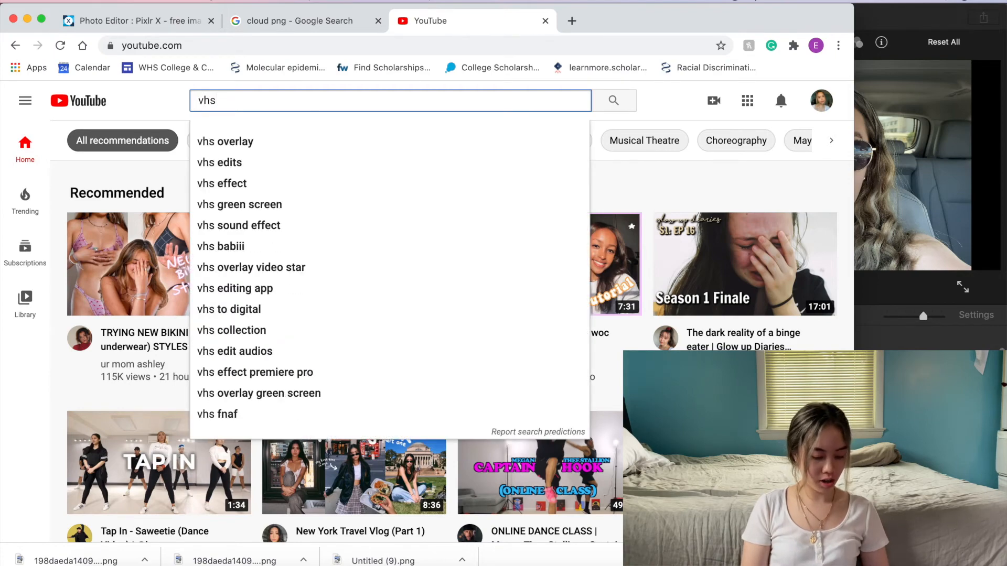
type("green scnr")
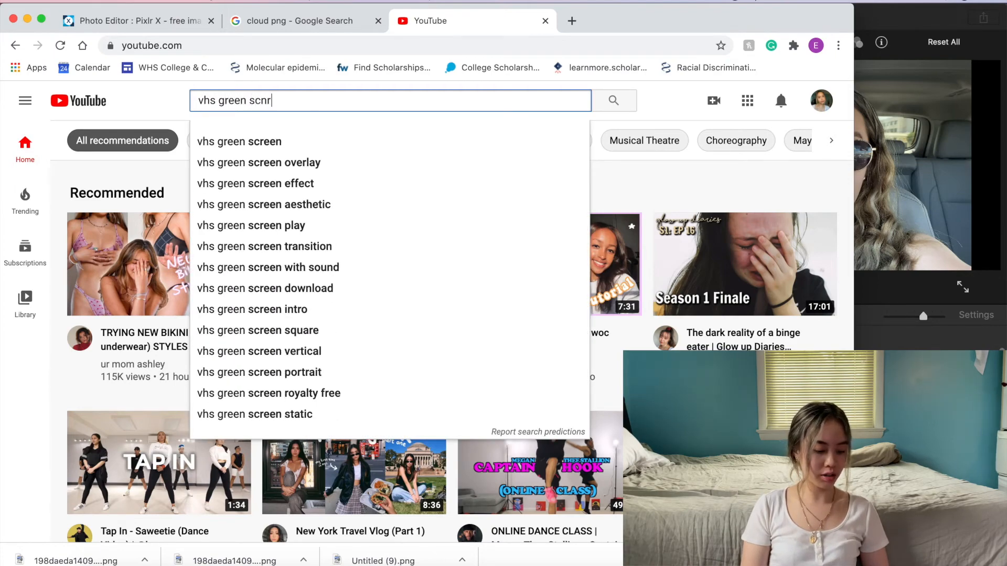
key("BackSpace")
key("BackSpace")
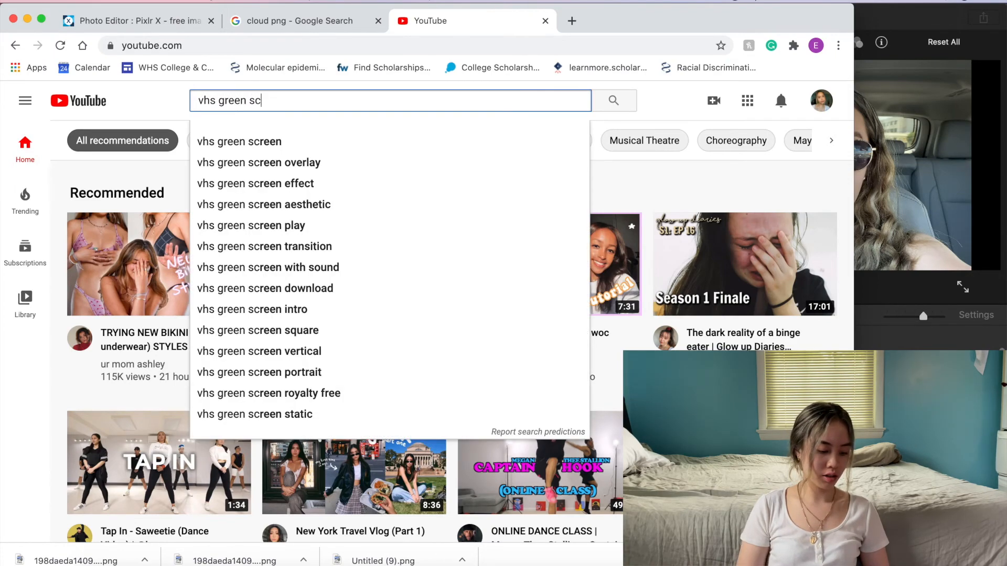
left_click(310, 163)
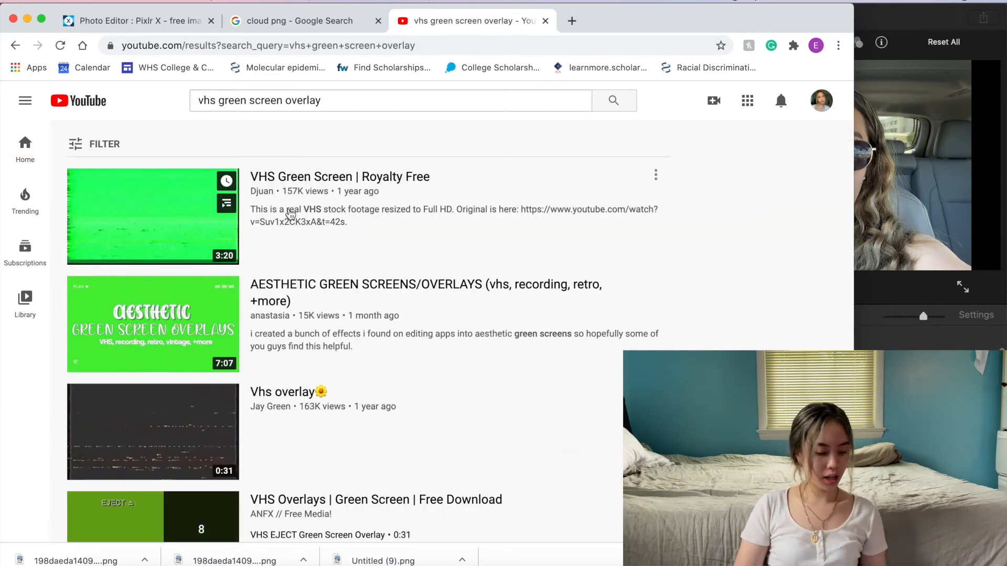
- Browse the overlay results, open the "VHS Green Screen | Royalty Free" video and skip ahead to its green section
scroll(301, 221, "down", 8)
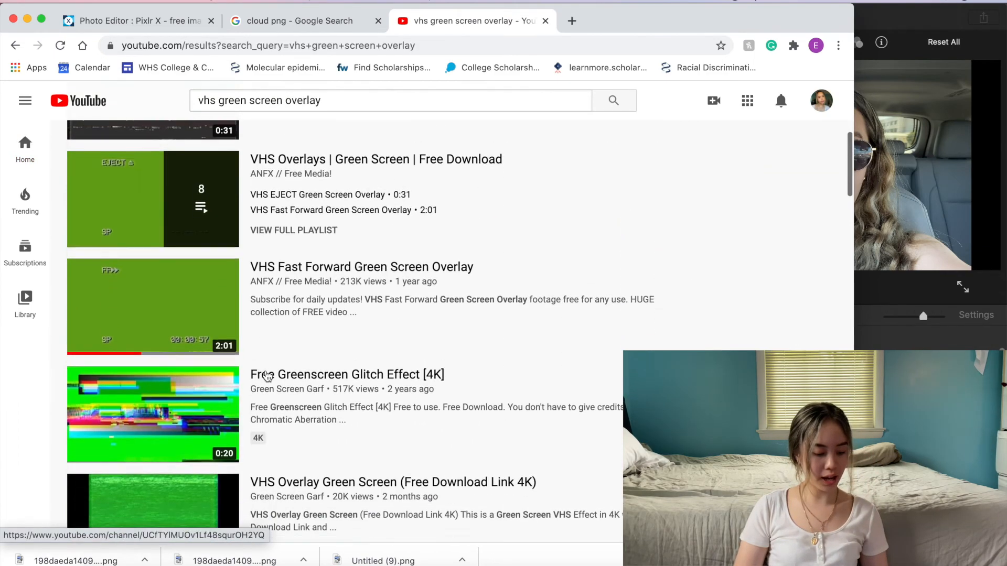
scroll(286, 285, "down", 6)
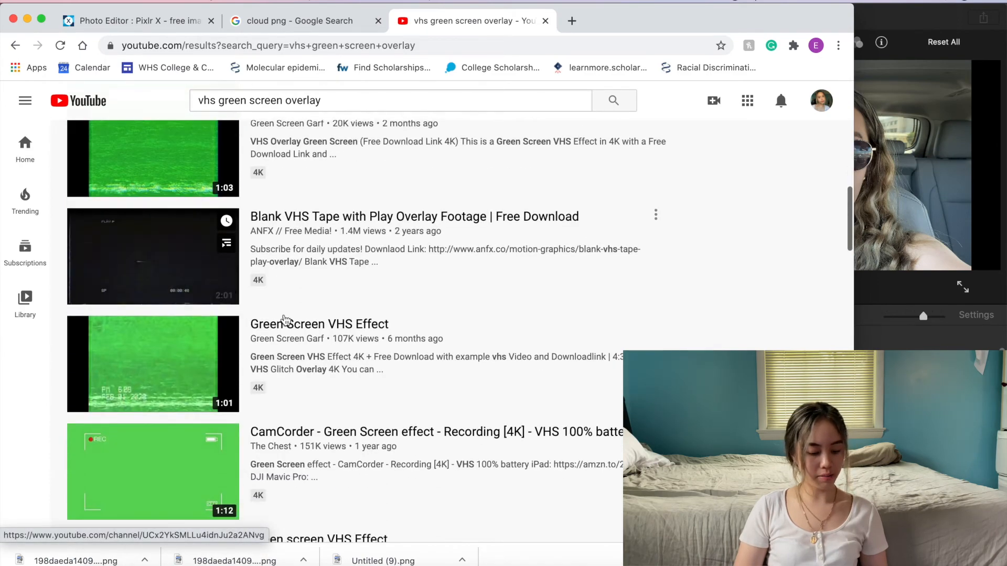
scroll(285, 320, "up", 14)
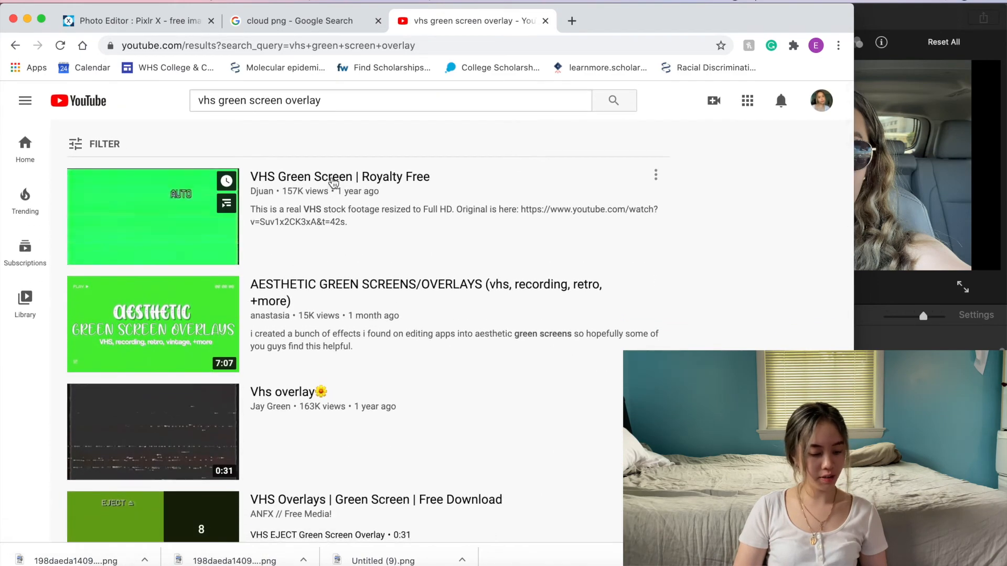
left_click(334, 178)
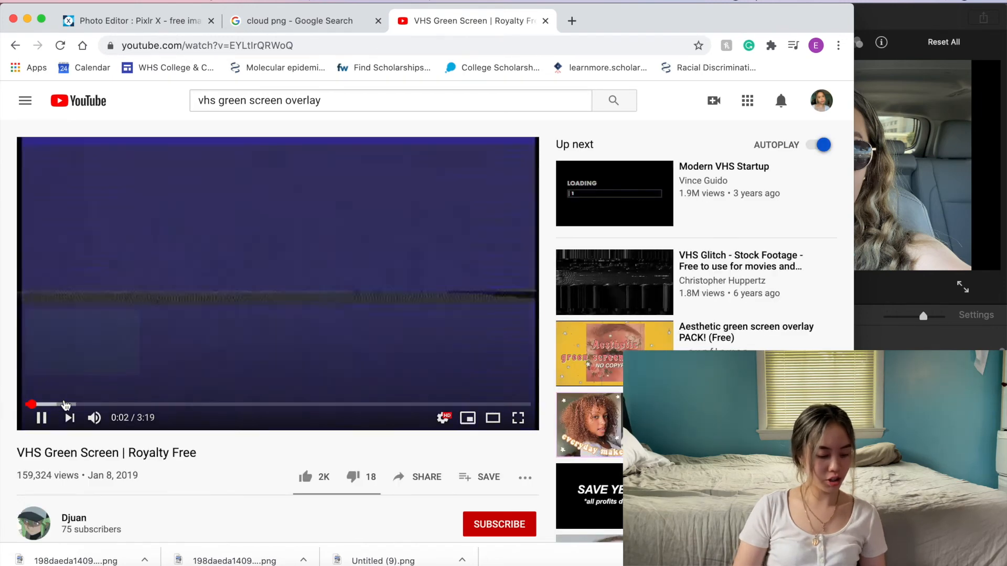
left_click(63, 405)
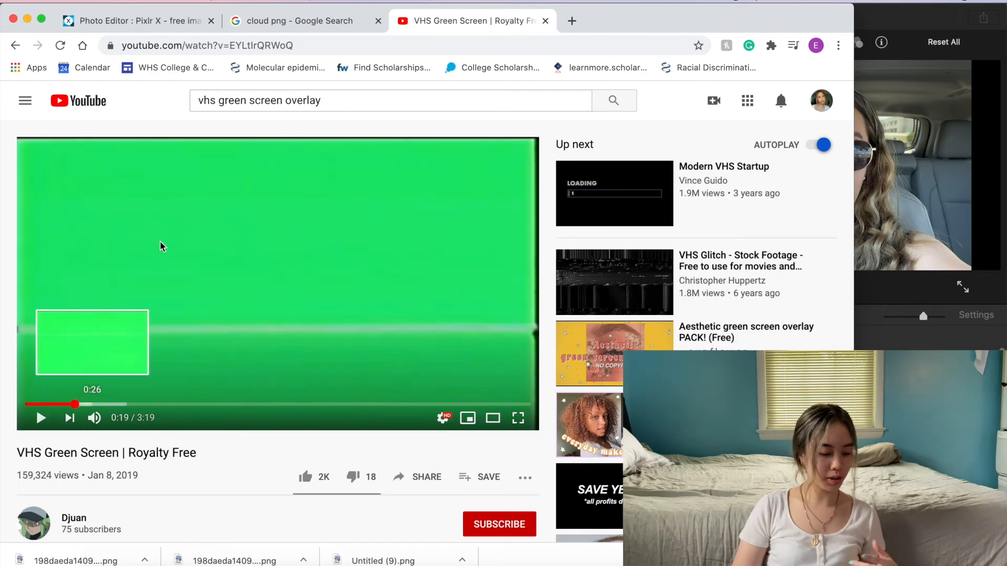
- Copy the VHS video's link and submit it to the y2mate.com YouTube converter found through a "youtube to mp4" search
left_click(190, 48)
key("super+c")
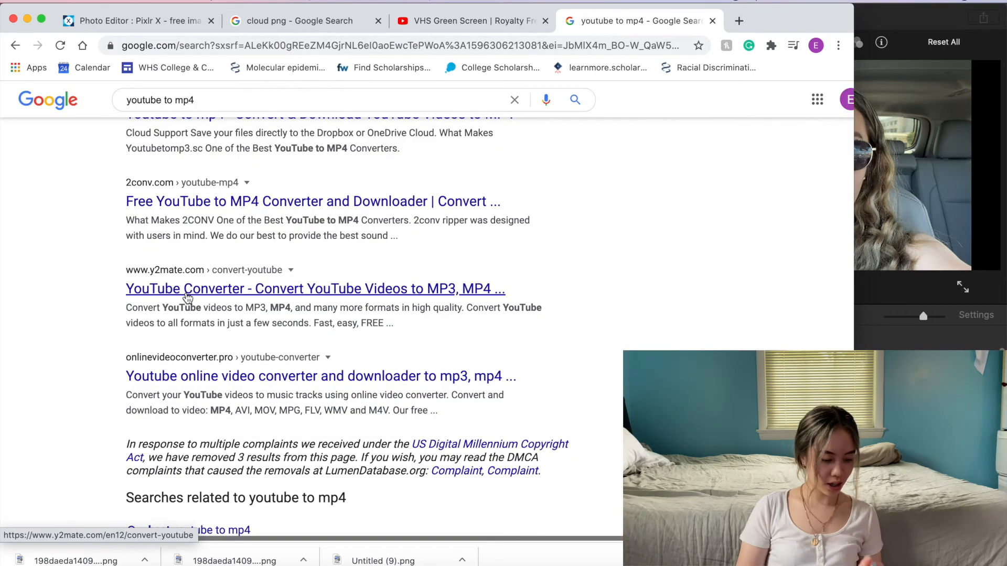
left_click(189, 295)
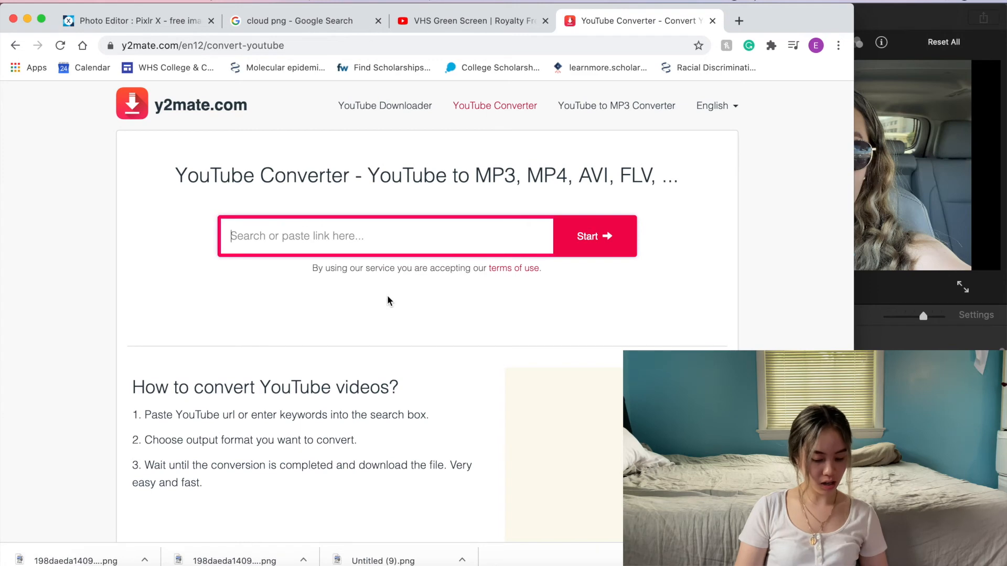
key("super+v")
left_click(595, 241)
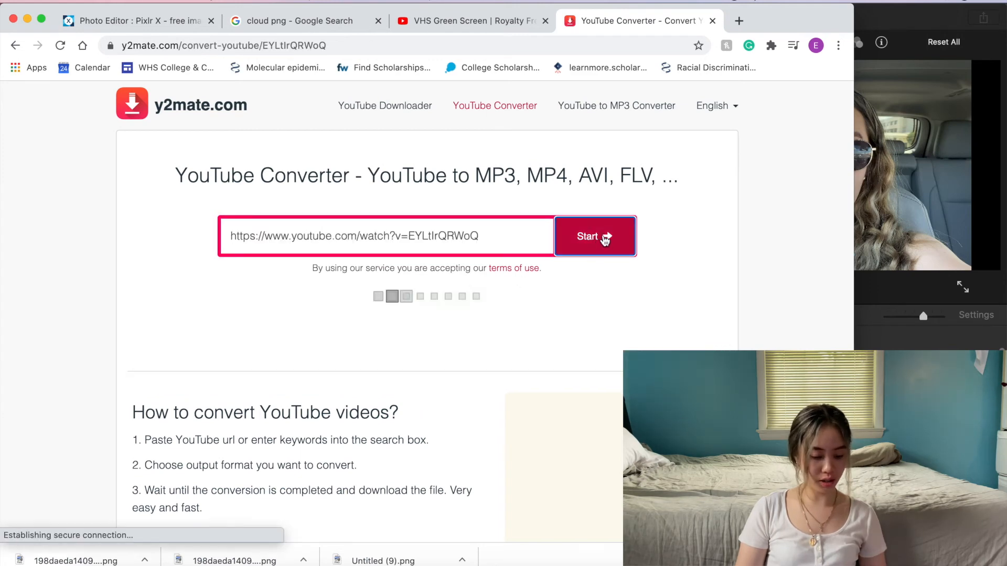
- Download the VHS green screen video as an MP4 and close the pop-up ad tabs
left_click(616, 388)
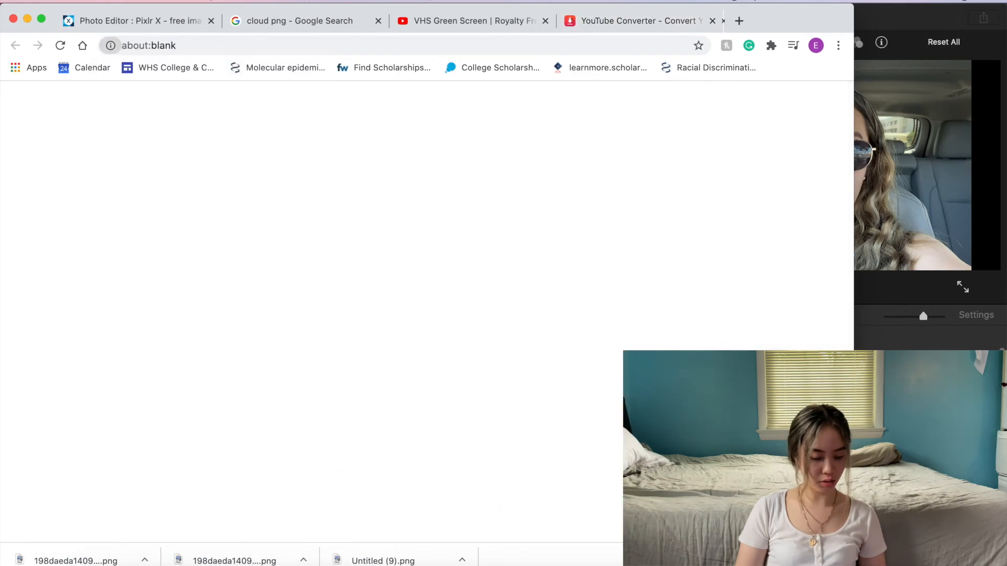
left_click(781, 21)
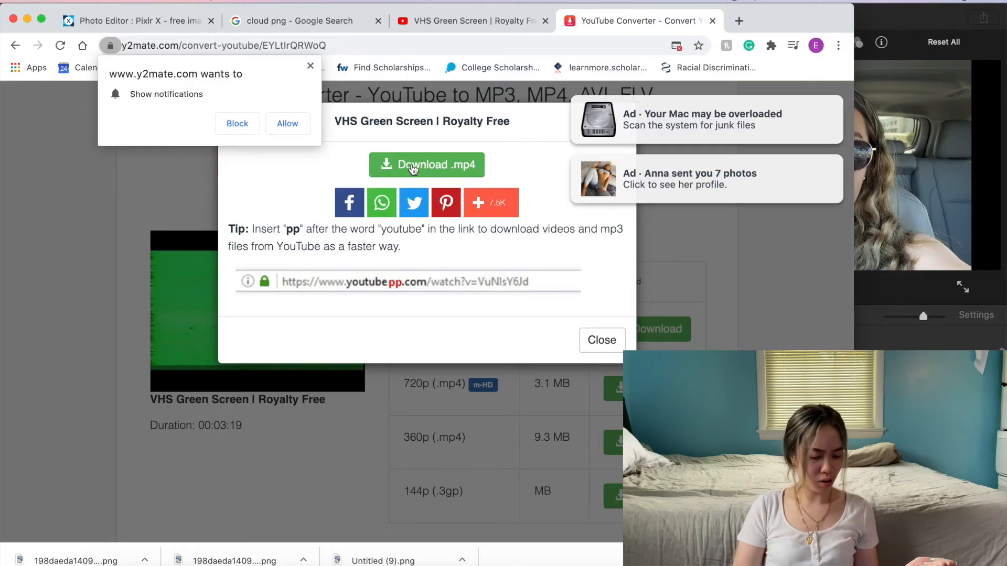
left_click(413, 167)
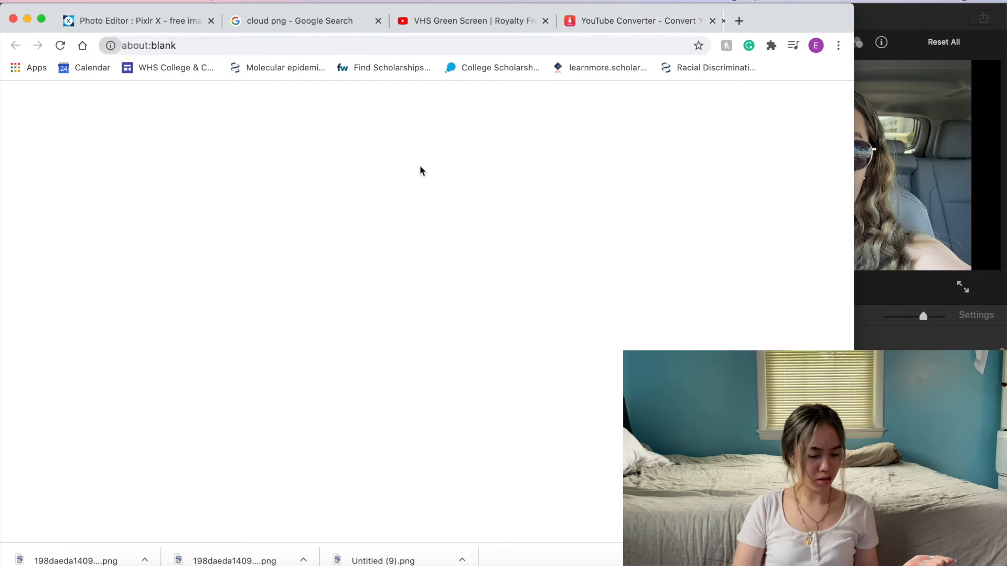
left_click(782, 22)
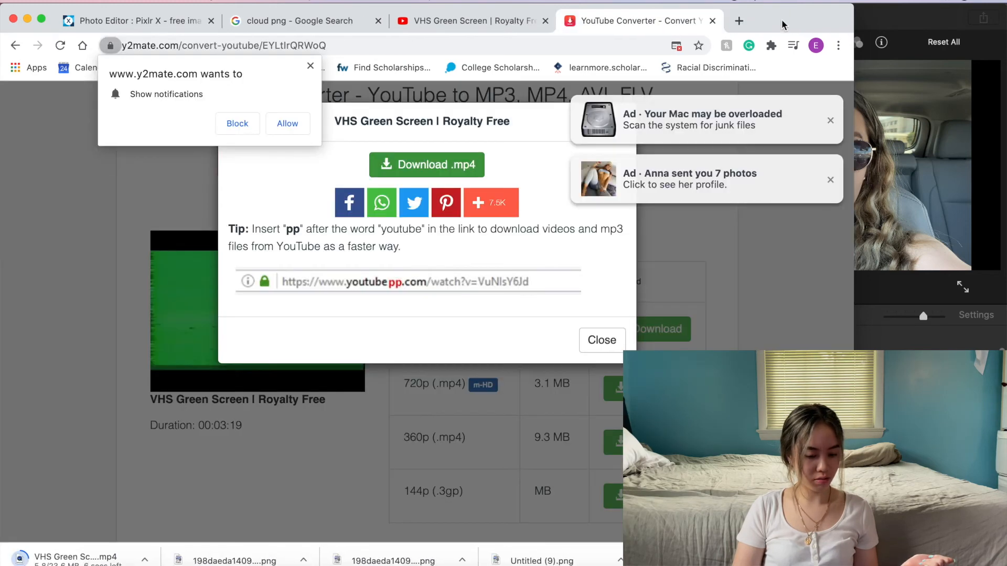
- Close the converter page and add the downloaded VHS MP4 to the iMovie timeline as an overlay above the clips following the car footage
left_click(712, 22)
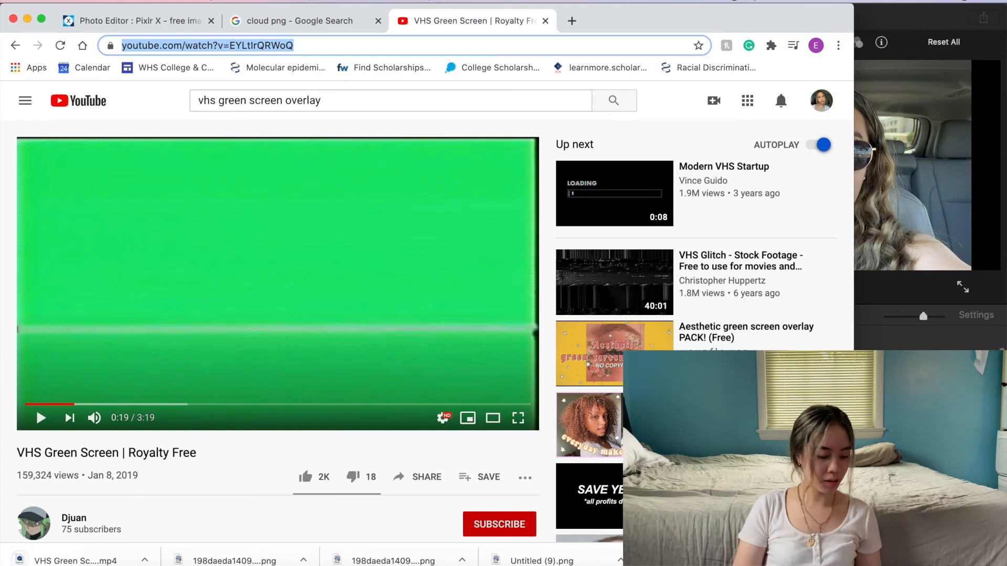
left_click_drag(610, 312, 435, 323)
left_click_drag(73, 558, 577, 416)
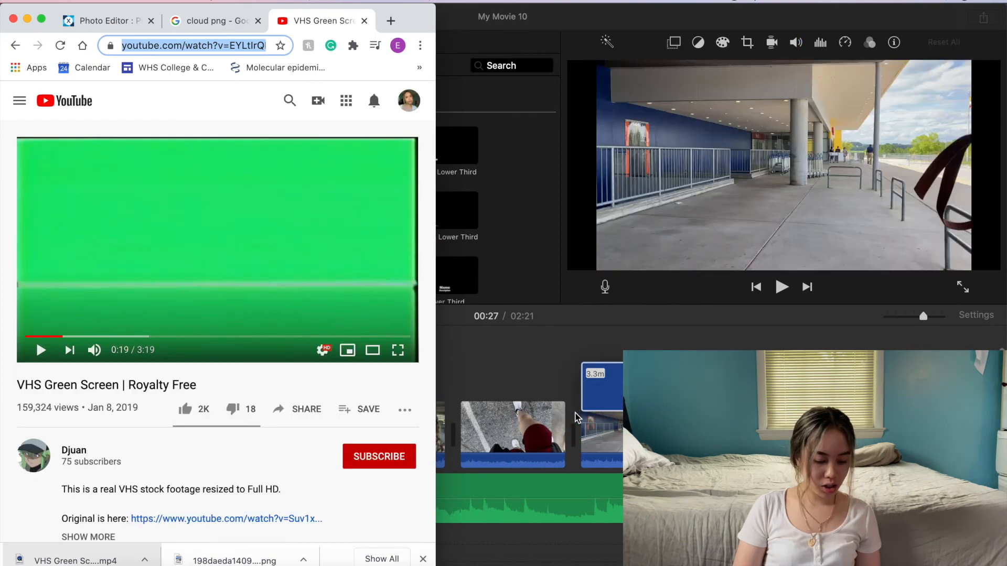
- Set the VHS overlay clip to Green/Blue Screen and play the timeline from just before it
left_click(488, 370)
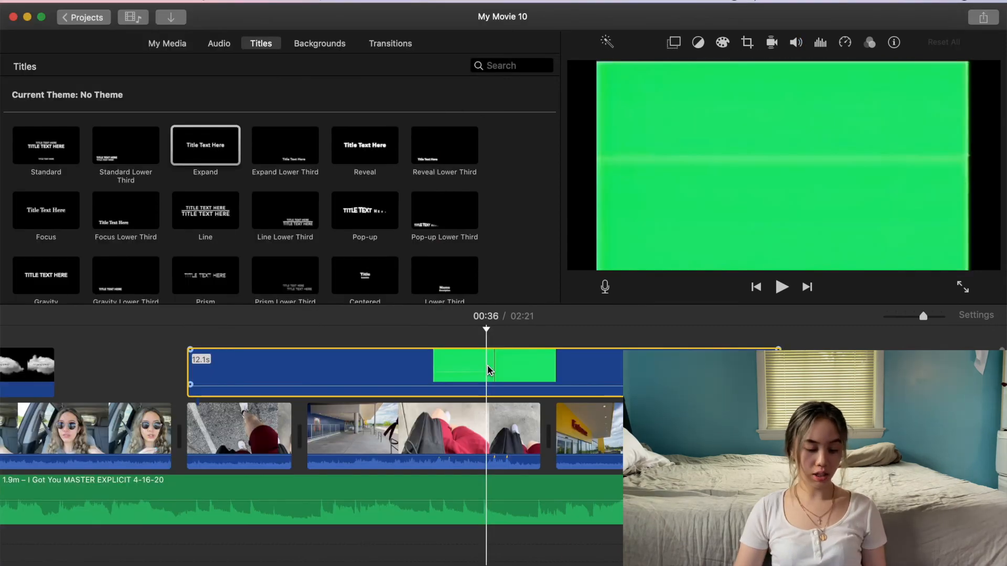
left_click(678, 46)
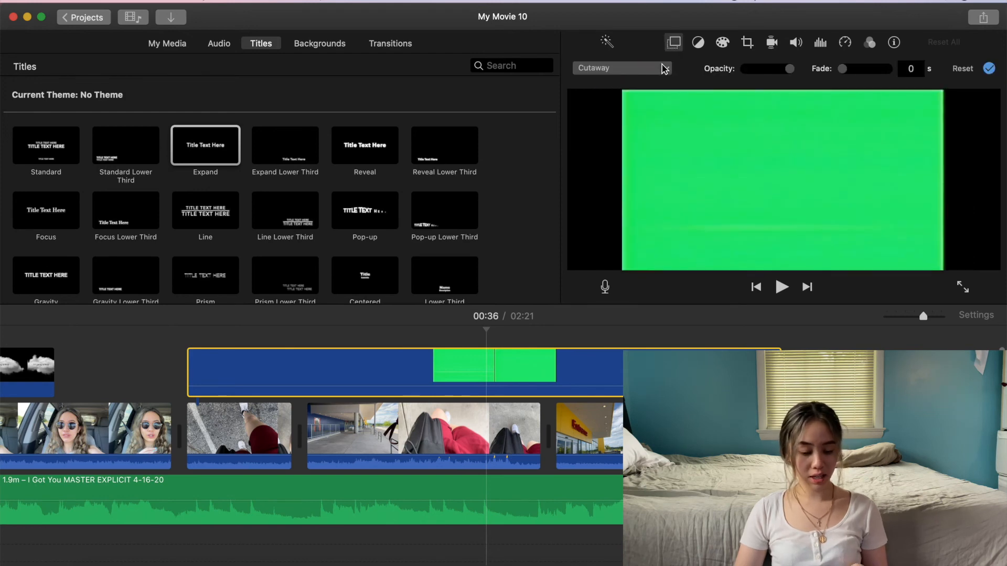
left_click(664, 70)
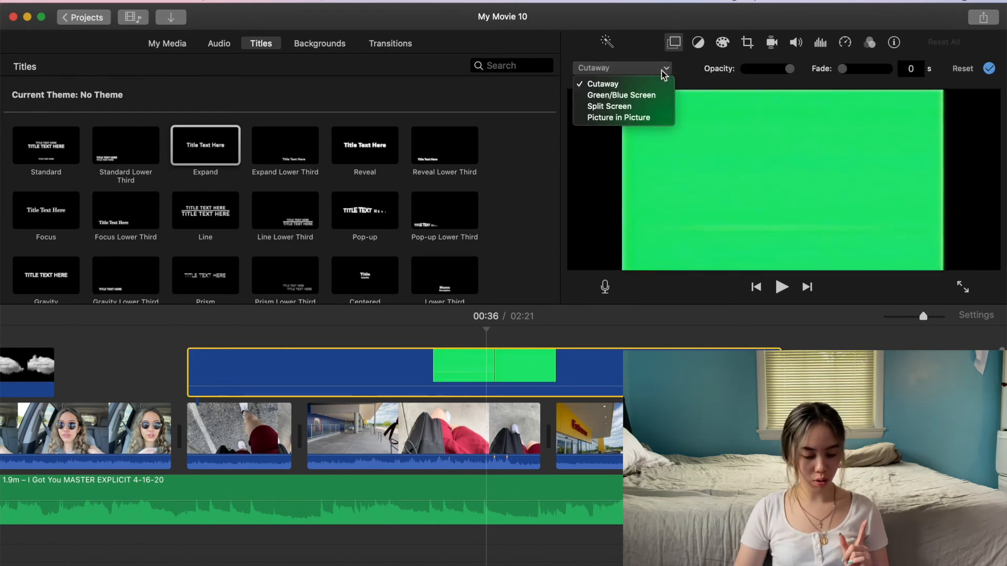
left_click(657, 97)
left_click(153, 362)
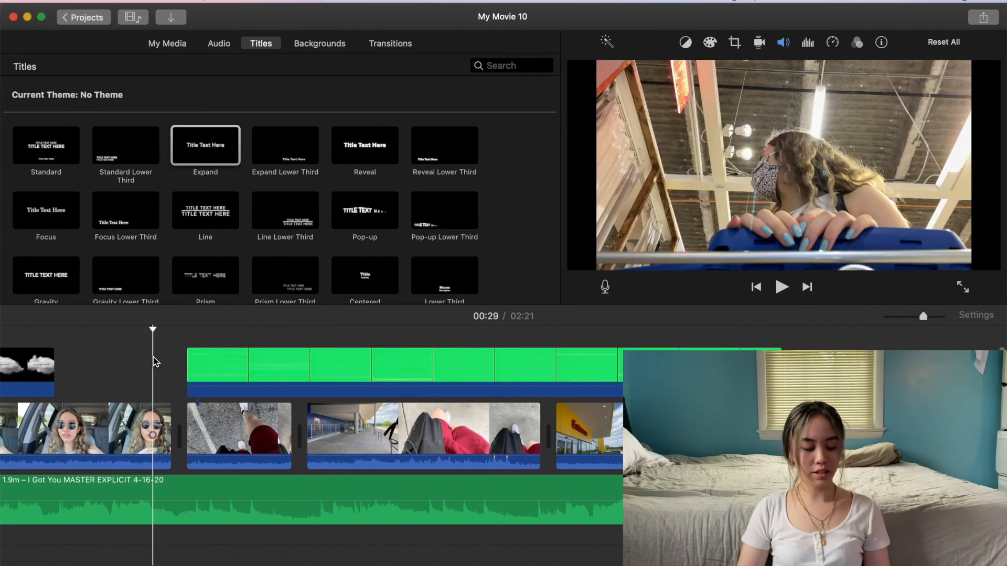
key("space")
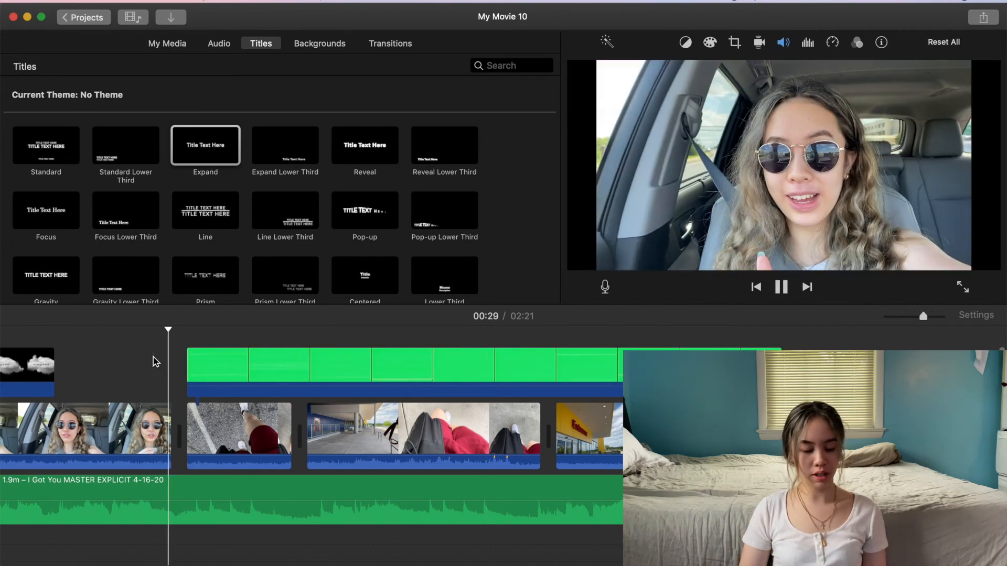